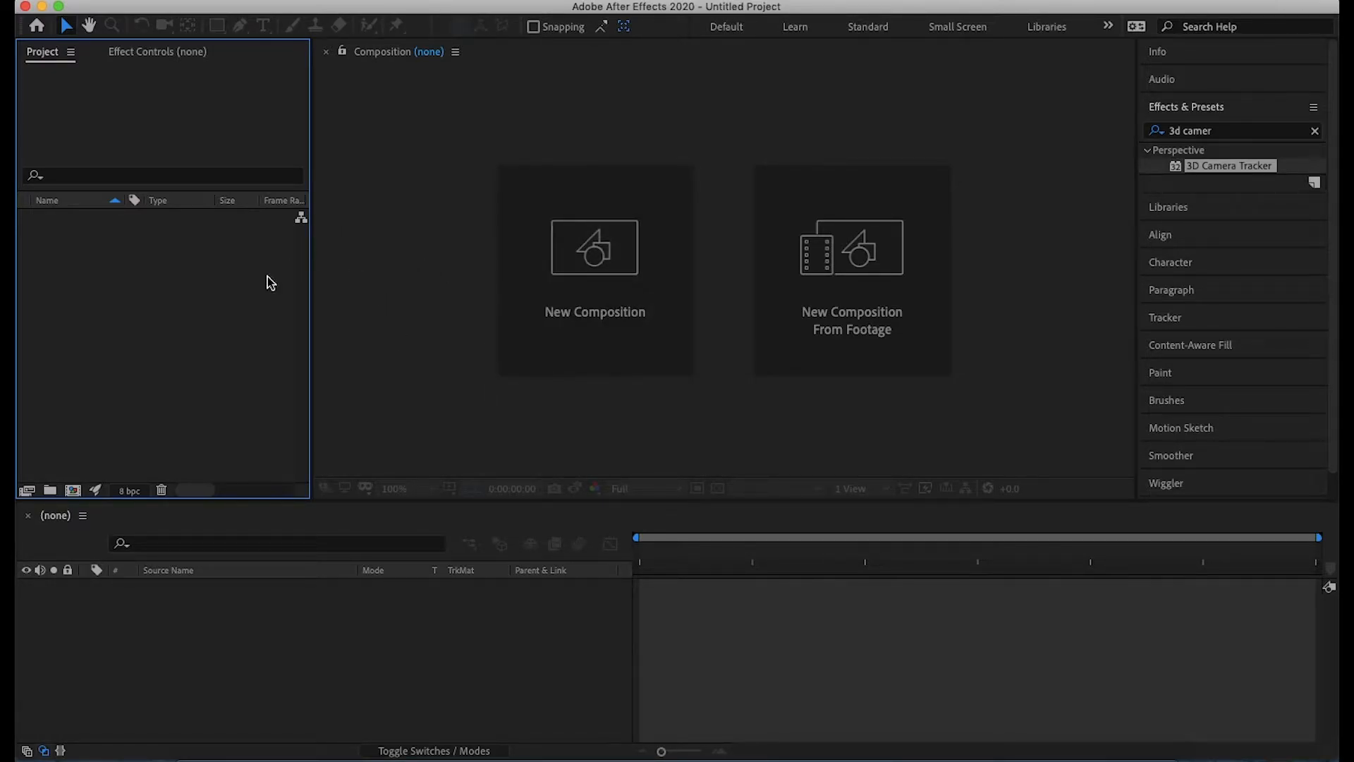
Step: Import the footage file Aerial Video Of A Foggy Island.mp4 into the project
double_click(166, 307)
left_click(535, 158)
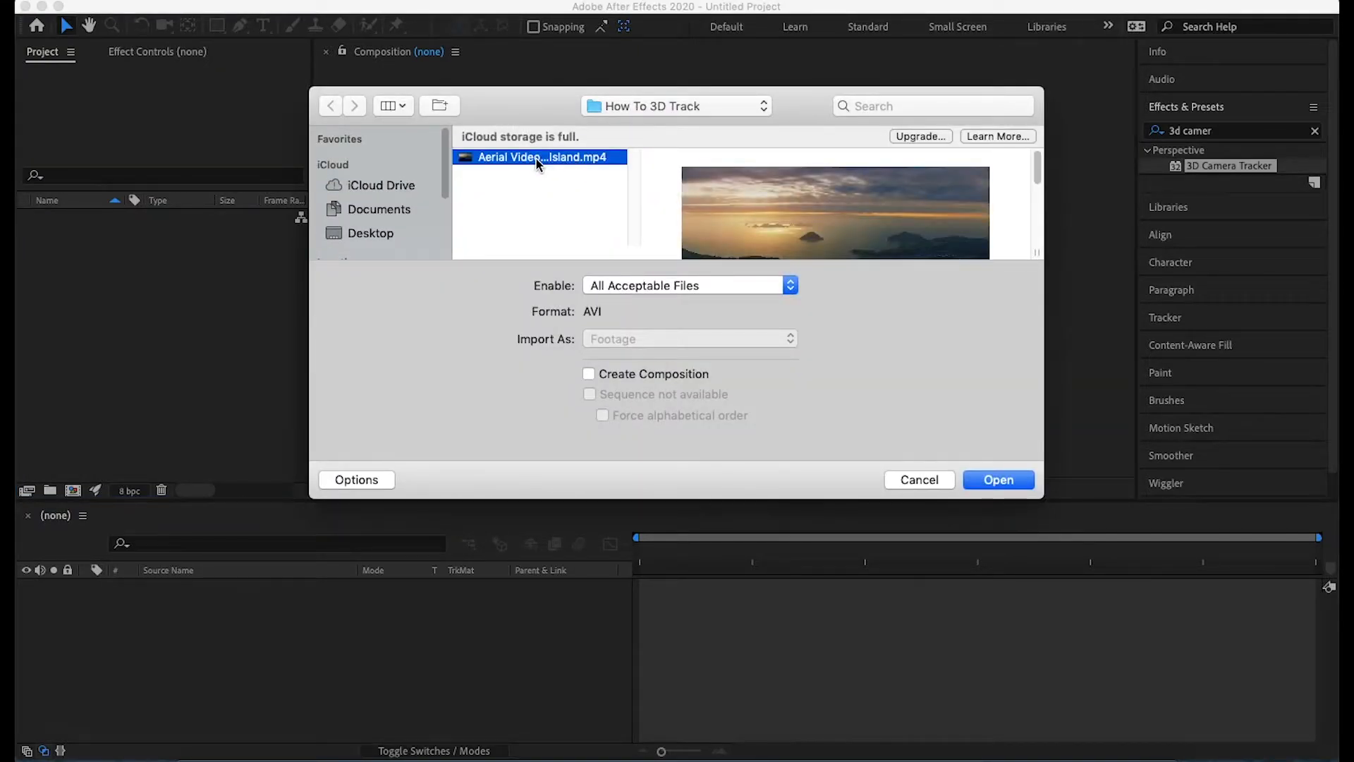
left_click(987, 480)
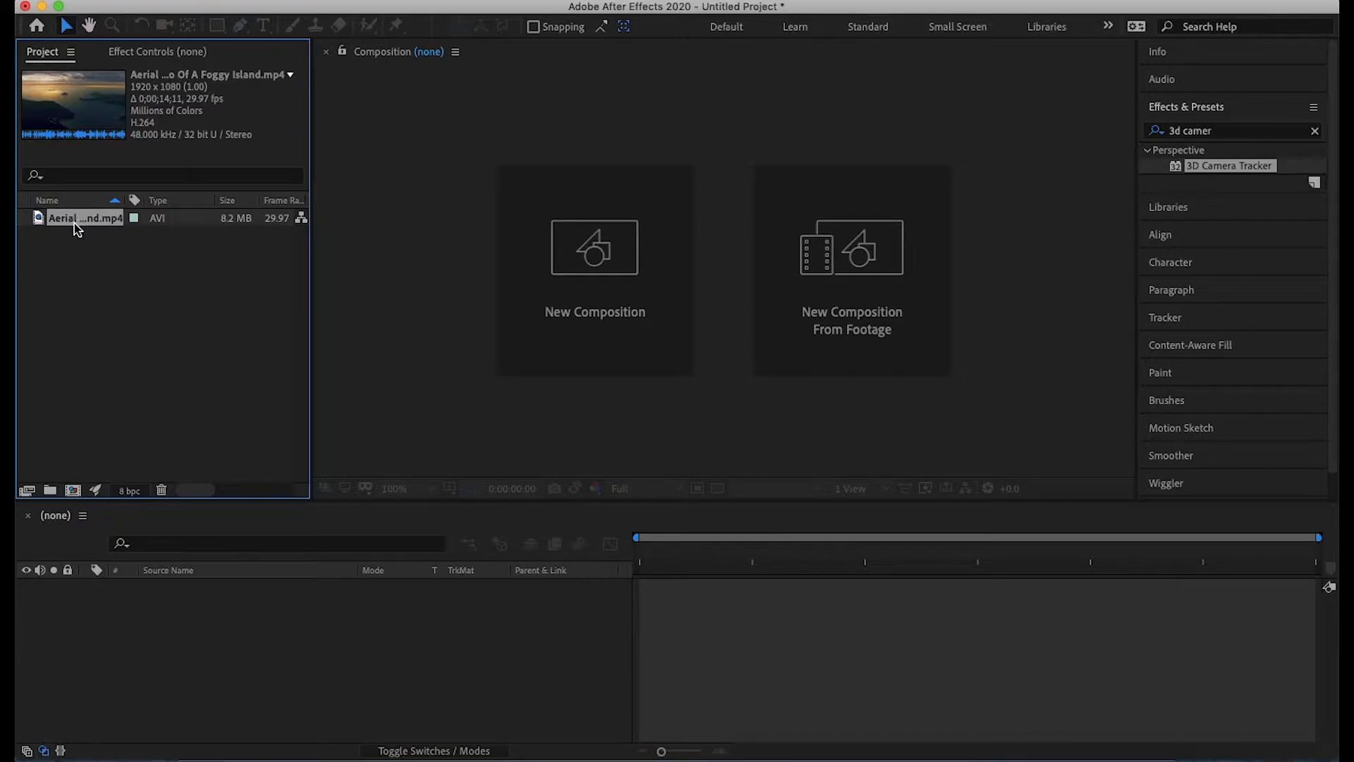
Step: Create a composition from the imported aerial footage and fit the whole frame in the preview
left_click_drag(74, 218, 74, 492)
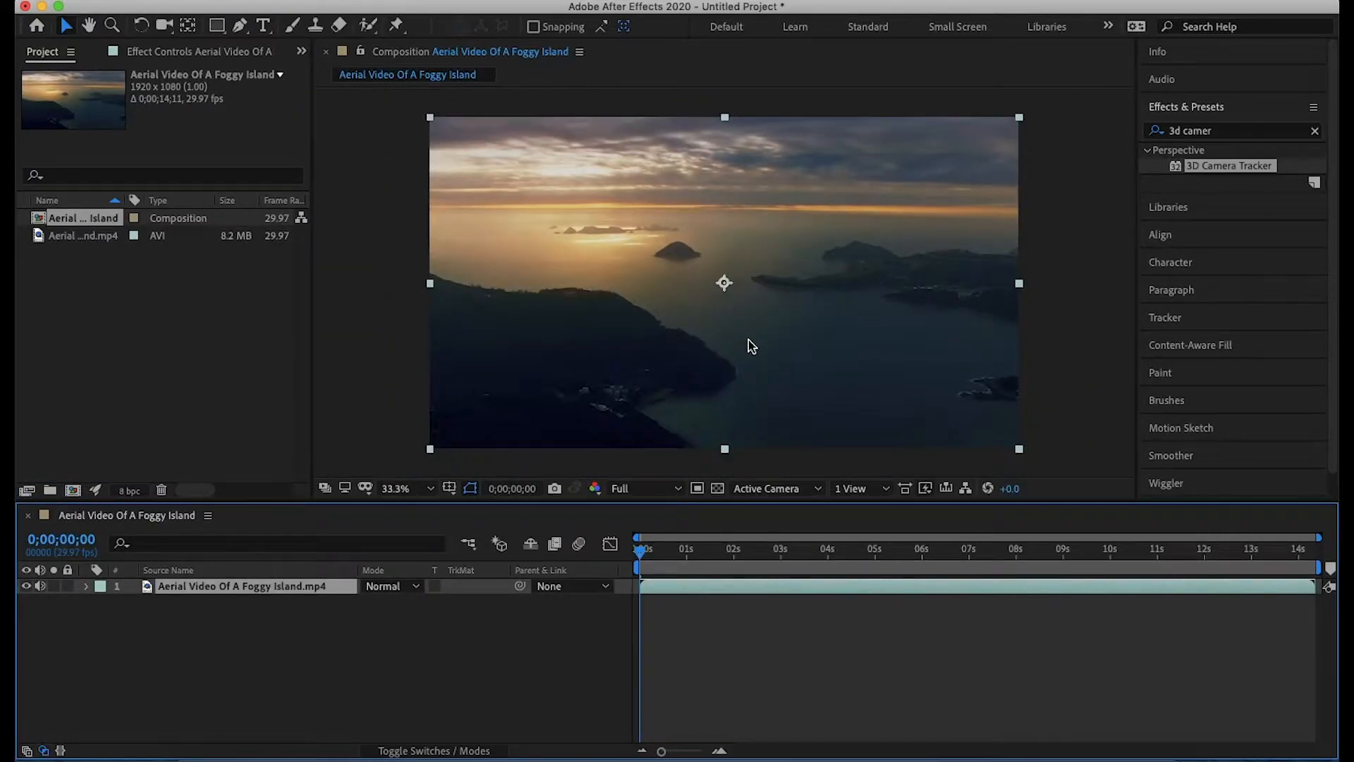
key("slash")
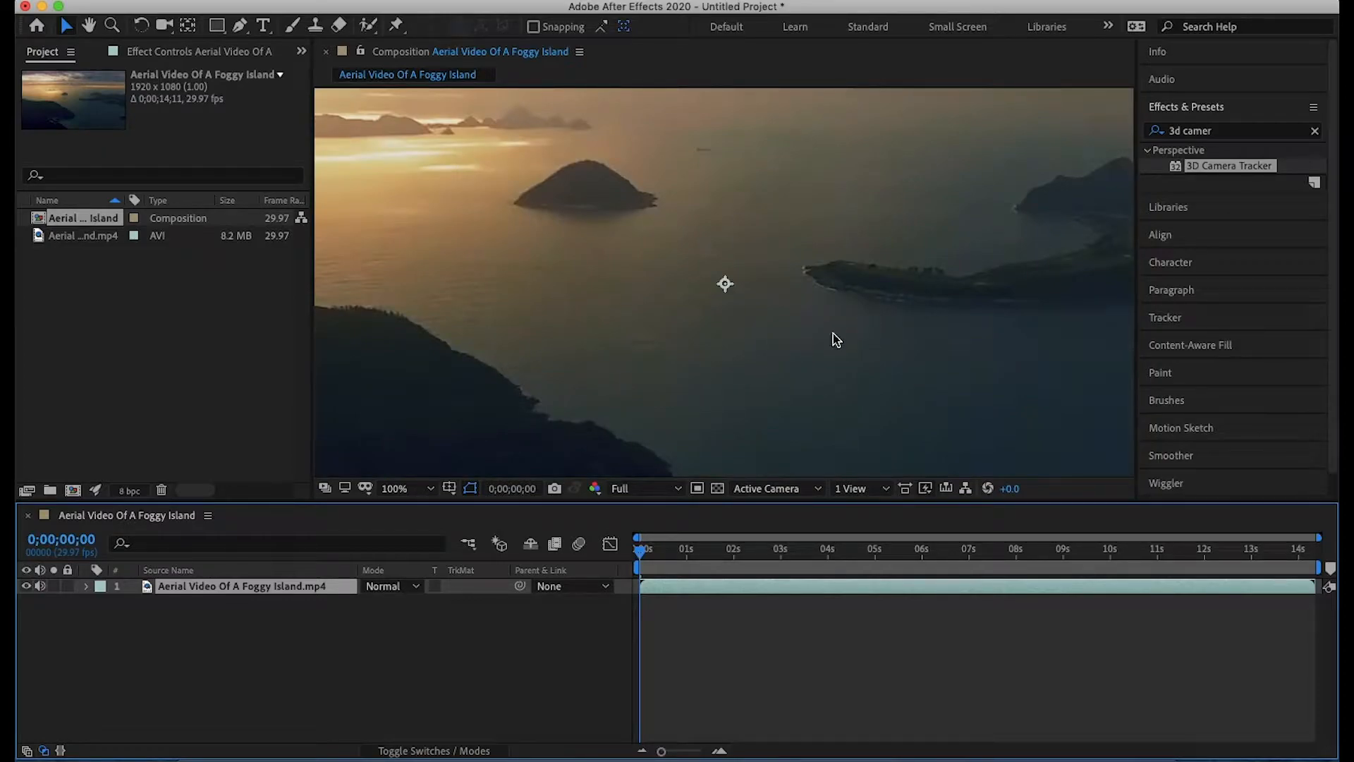
left_click(408, 488)
left_click(438, 179)
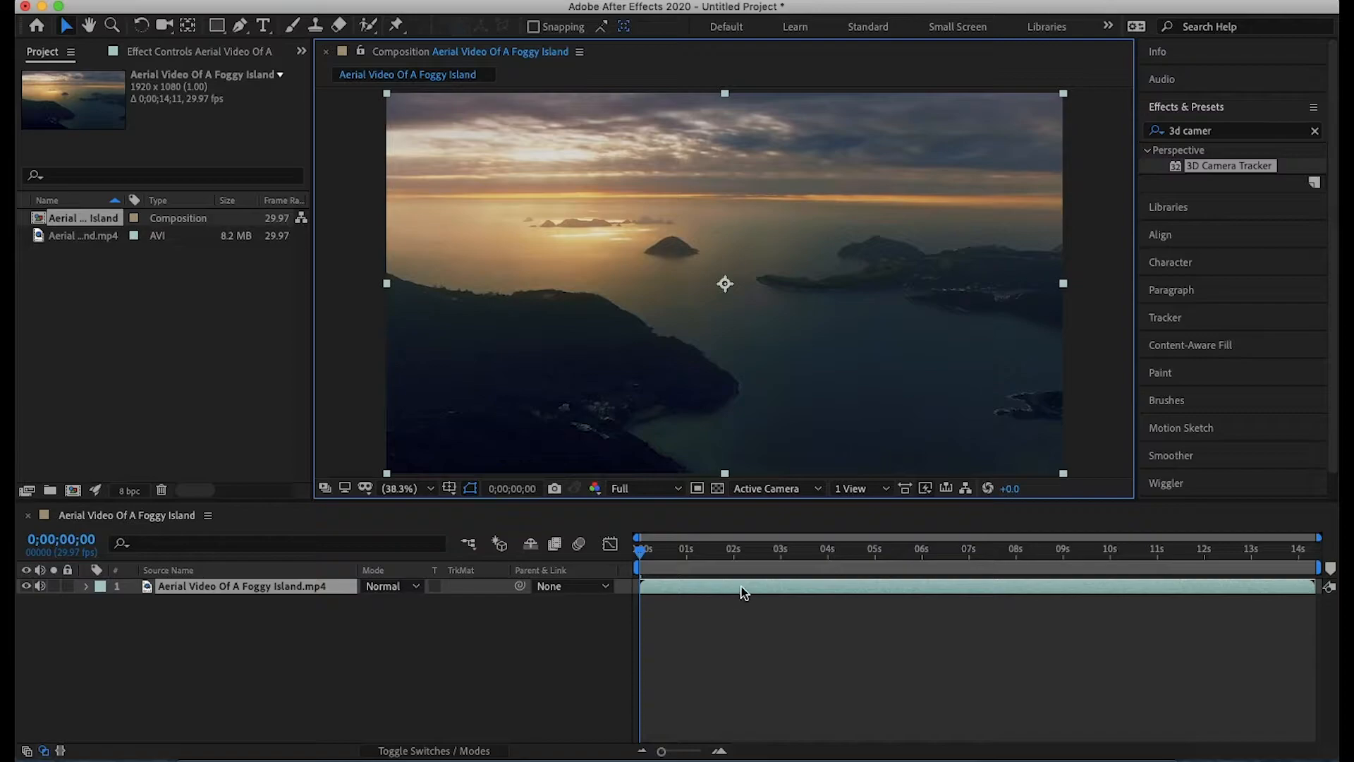
Step: Trim the start of the aerial video layer to 0;00;05;14
left_click_drag(638, 550, 939, 584)
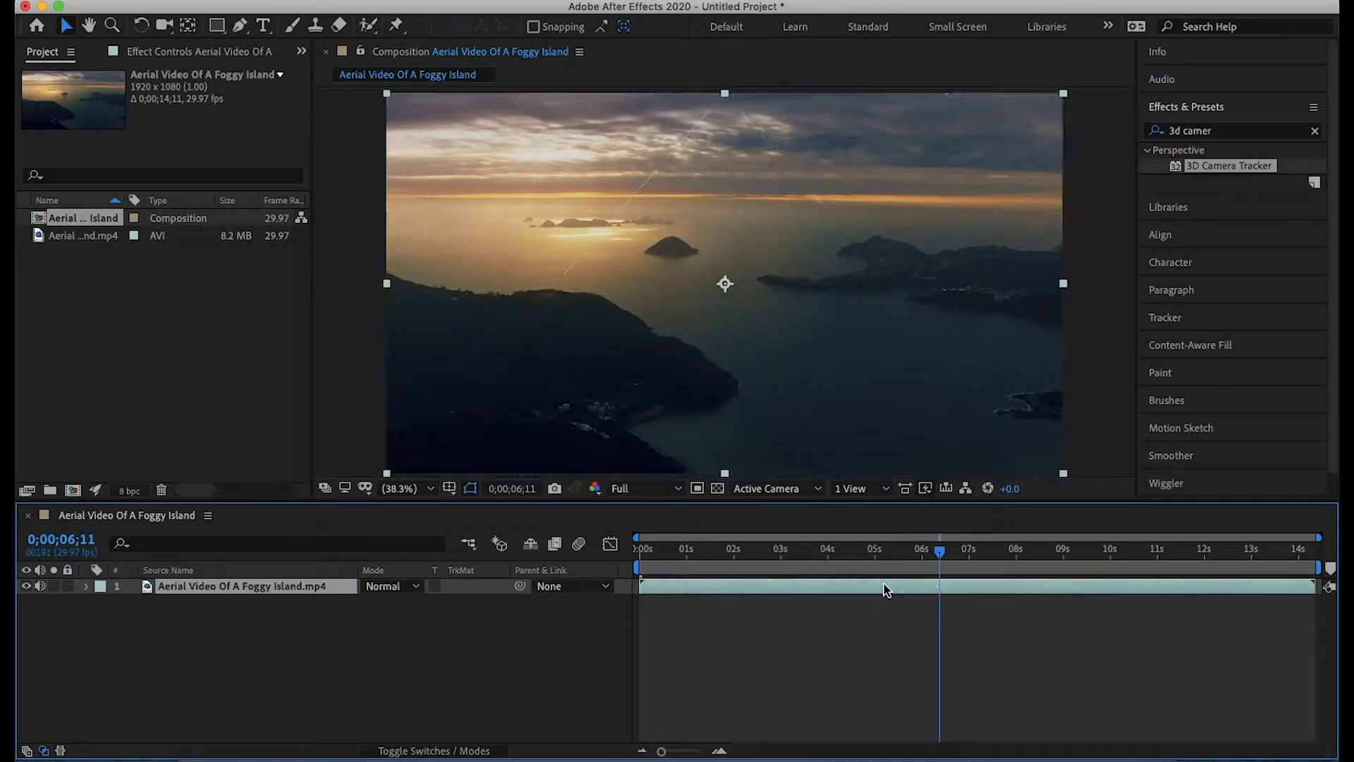
left_click_drag(940, 552, 897, 556)
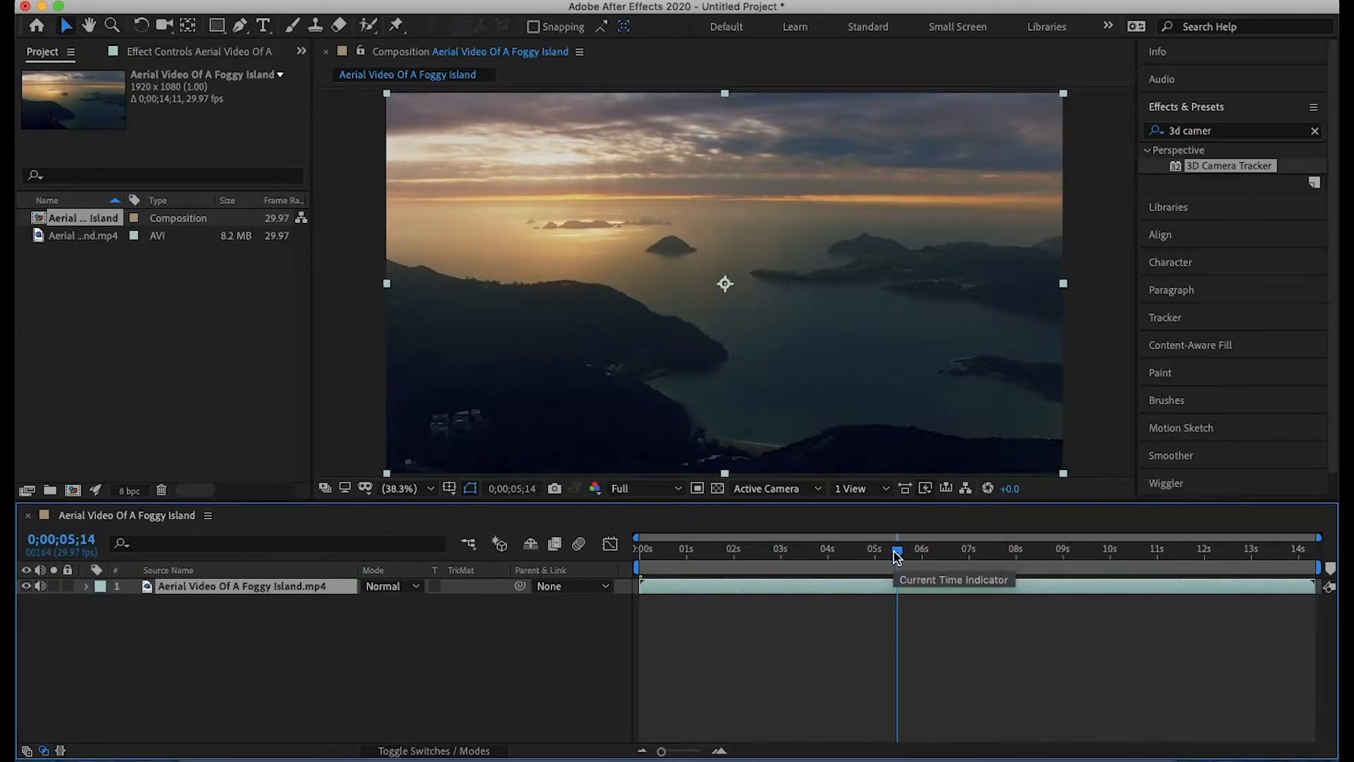
left_click_drag(641, 586, 897, 618)
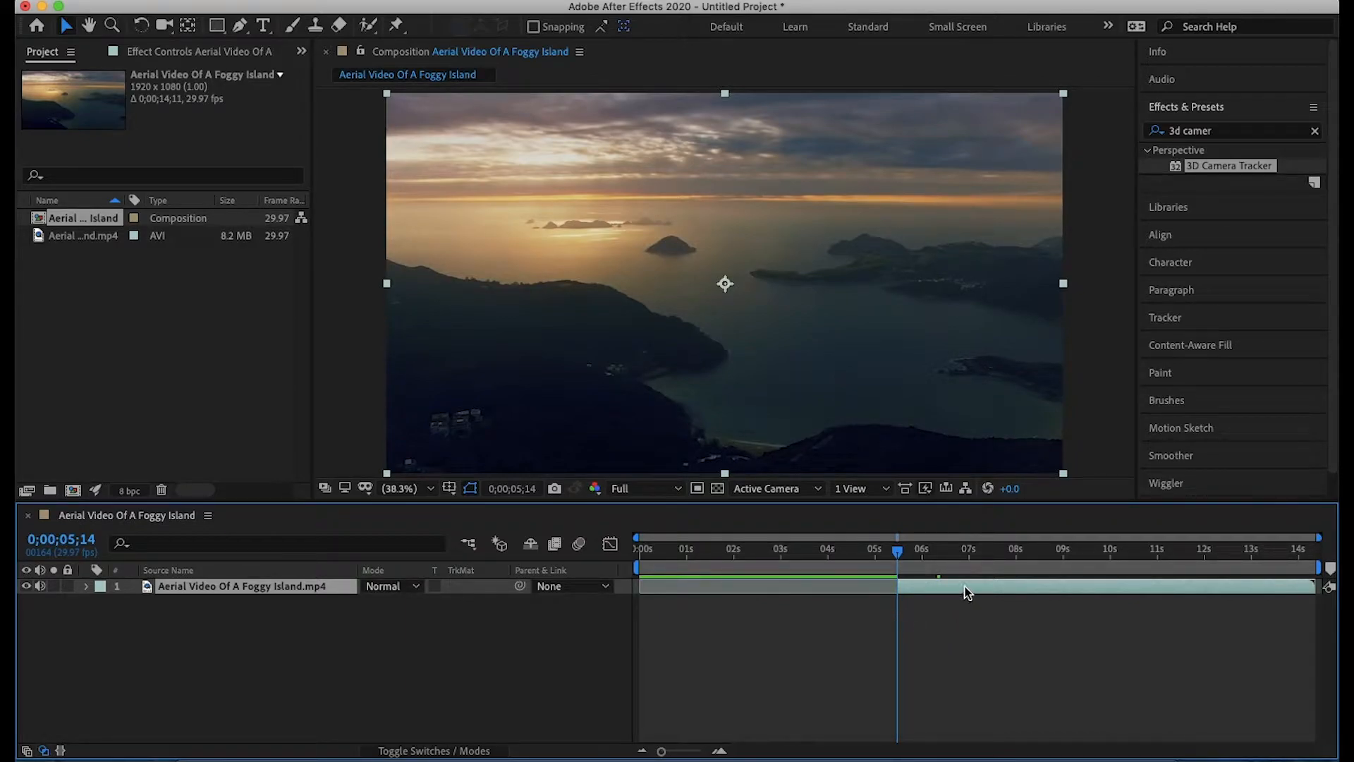
Step: Trim the end of the aerial video layer to 0;00;09;07
left_click_drag(902, 563, 1128, 600)
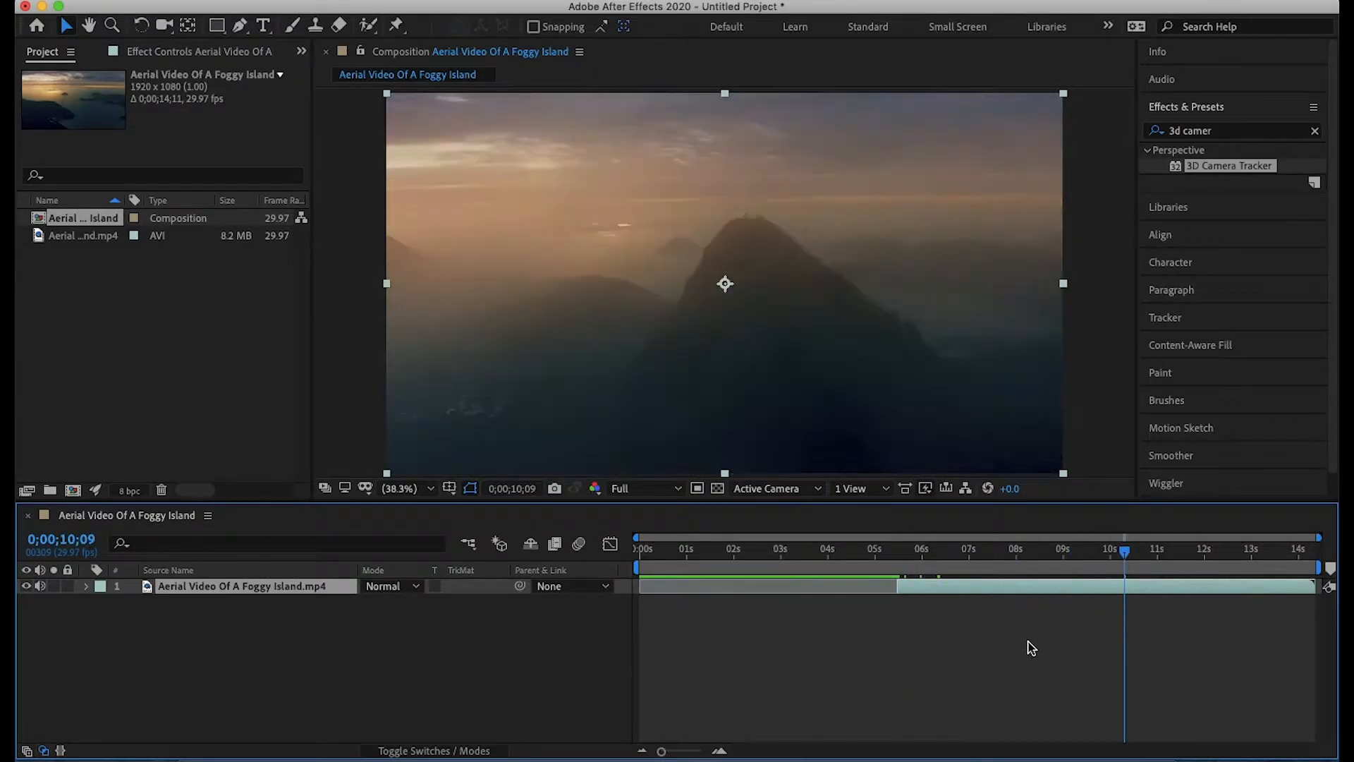
left_click_drag(1124, 550, 1073, 554)
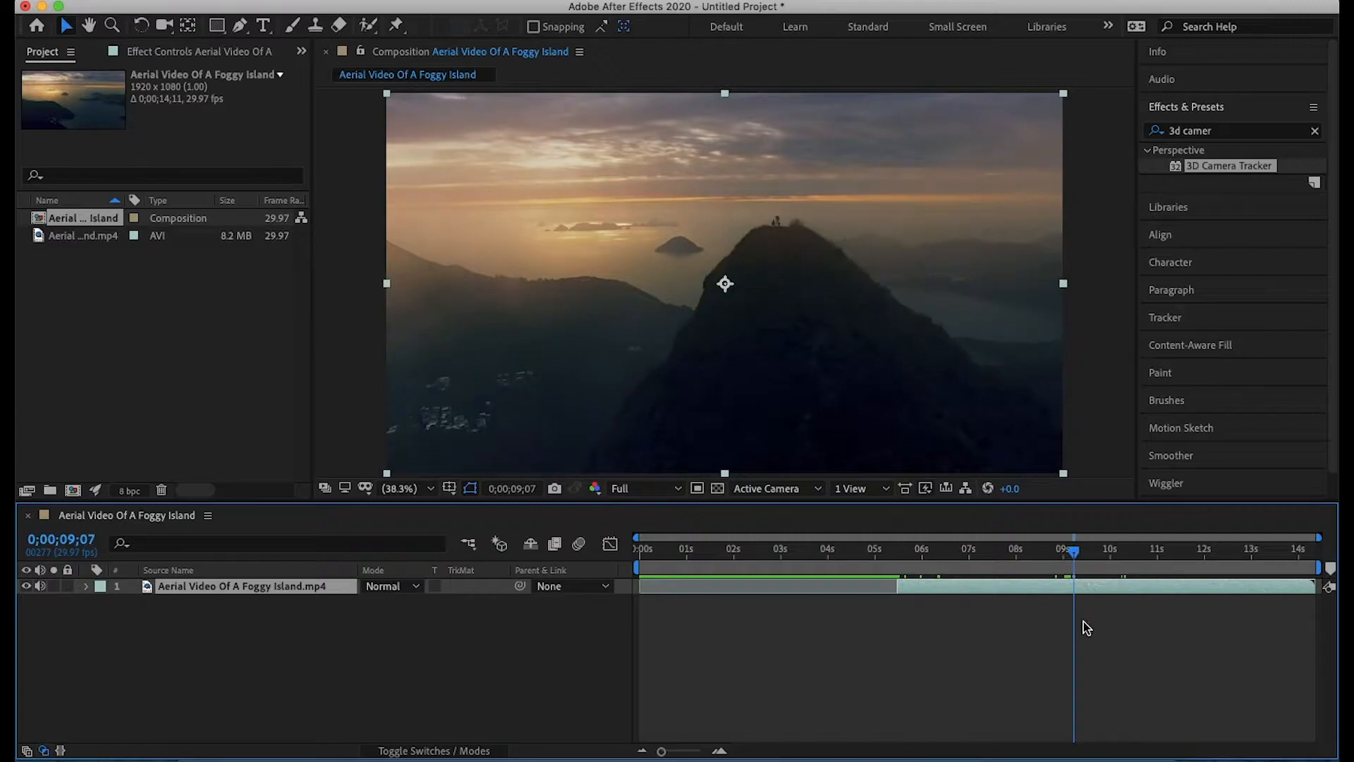
left_click_drag(1313, 587, 1073, 597)
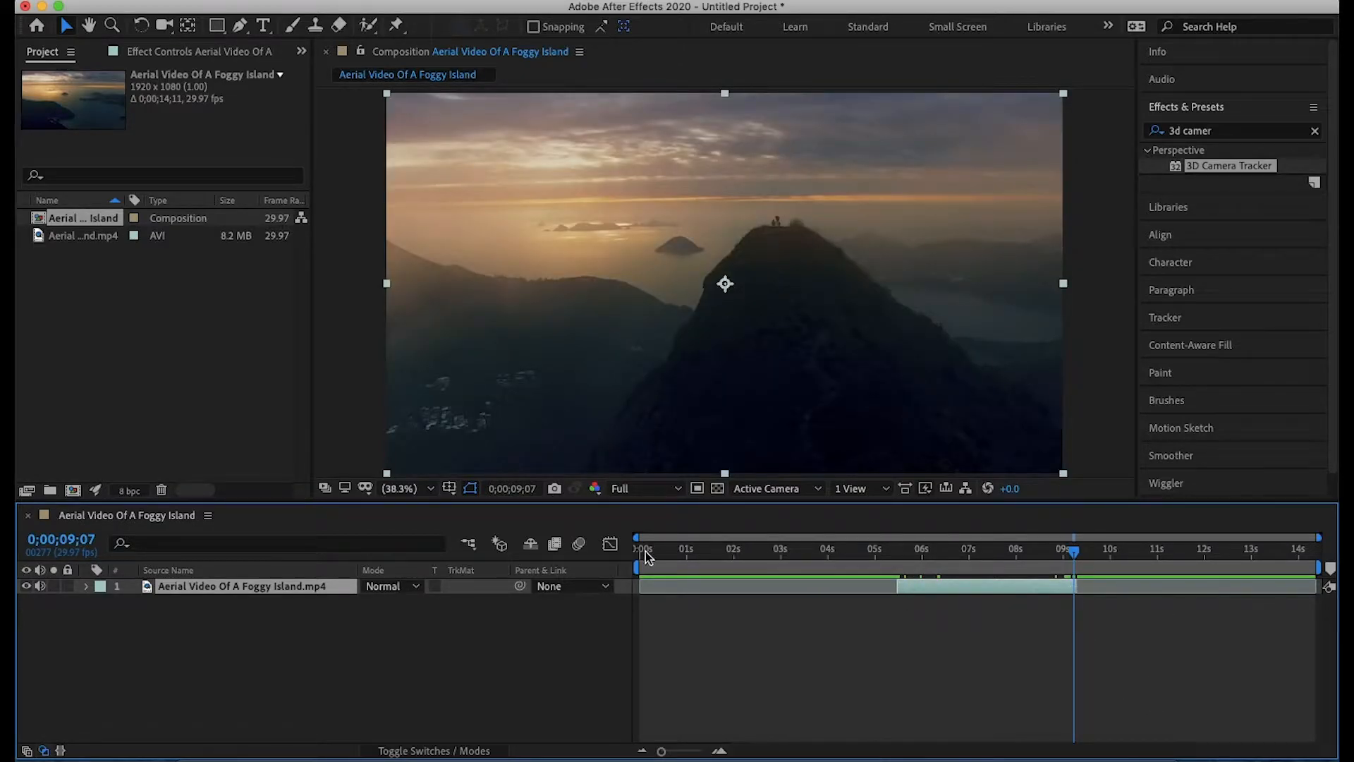
Step: Set the work area's start and end to match the trimmed video layer
left_click_drag(634, 566, 889, 613)
left_click_drag(1319, 568, 1091, 552)
scroll(972, 598, "up", 5)
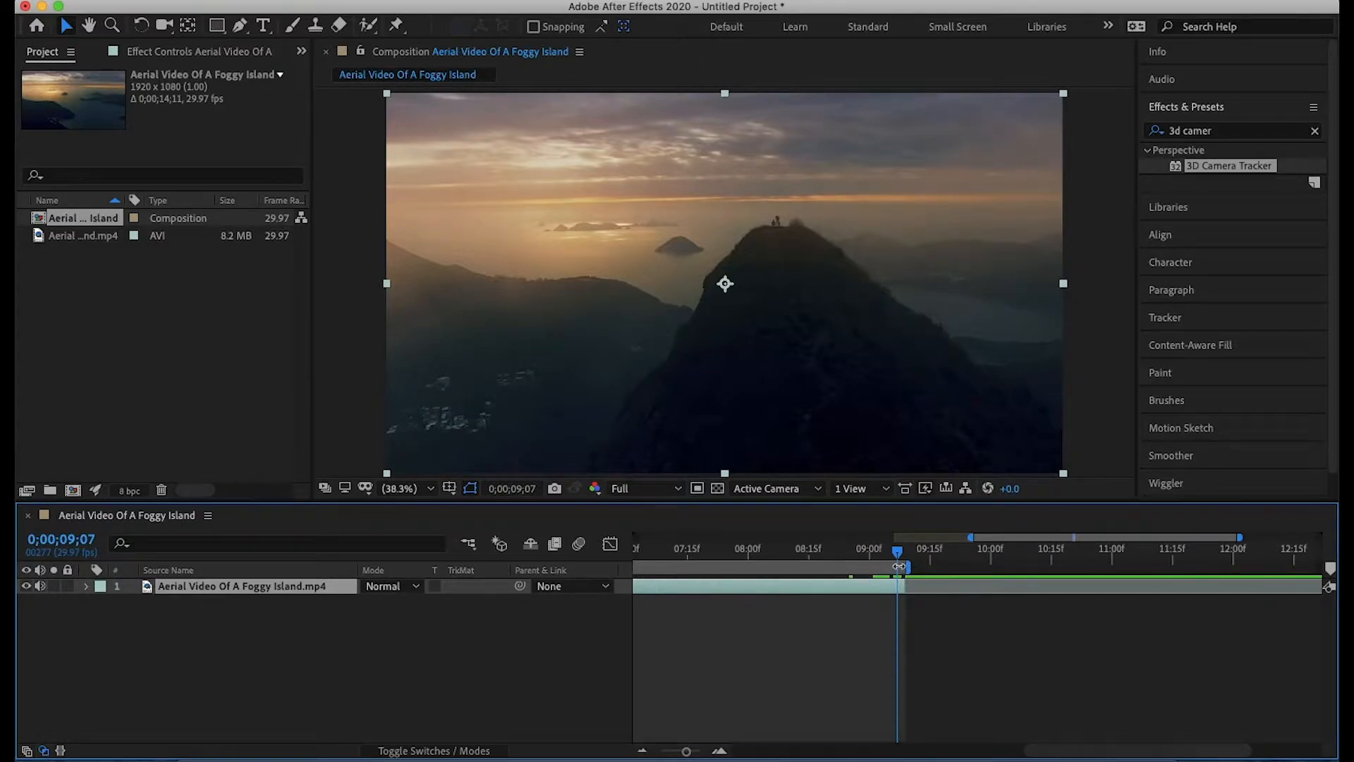
scroll(879, 614, "left", 8)
left_click_drag(869, 567, 877, 568)
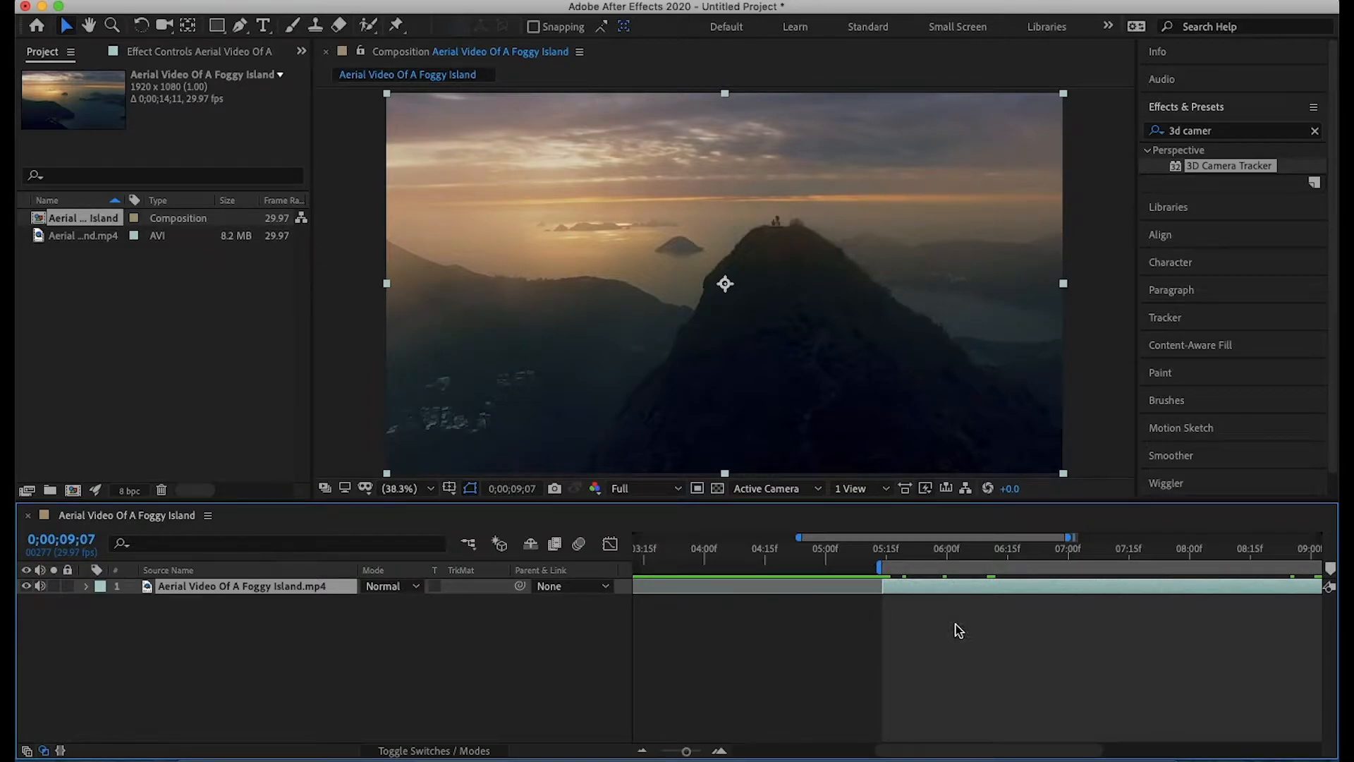
Step: Trim the composition to the work area and return the current time to its first frame, 0;00;05;14
scroll(953, 607, "down", 3)
right_click(1022, 569)
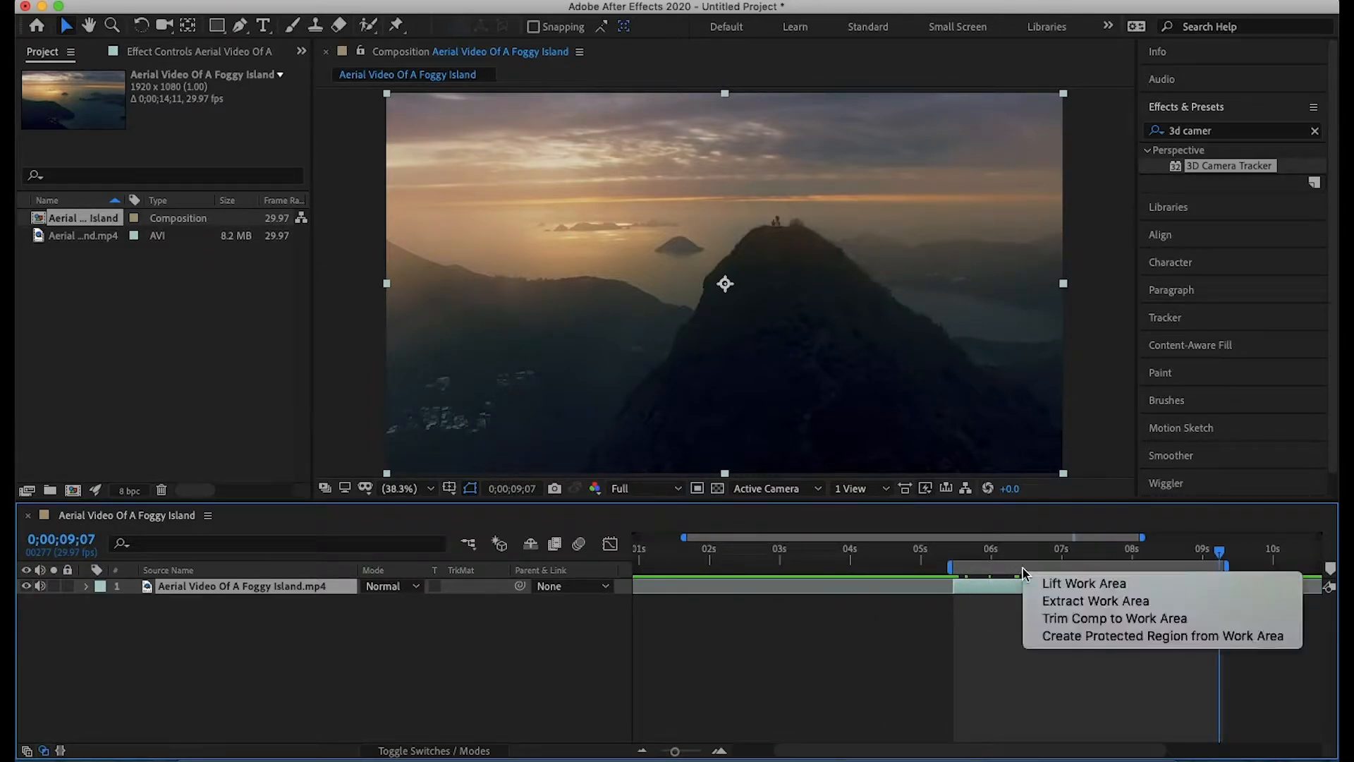
left_click(1145, 627)
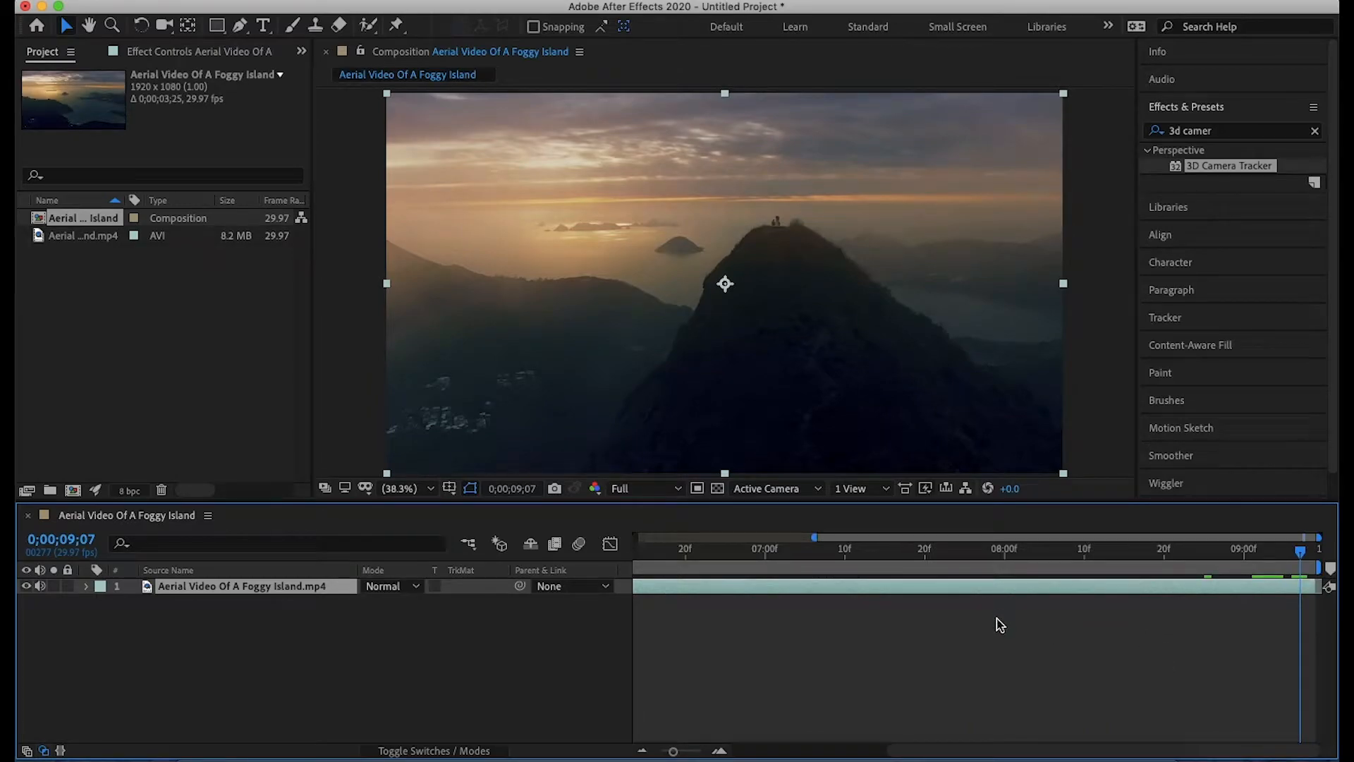
left_click(643, 751)
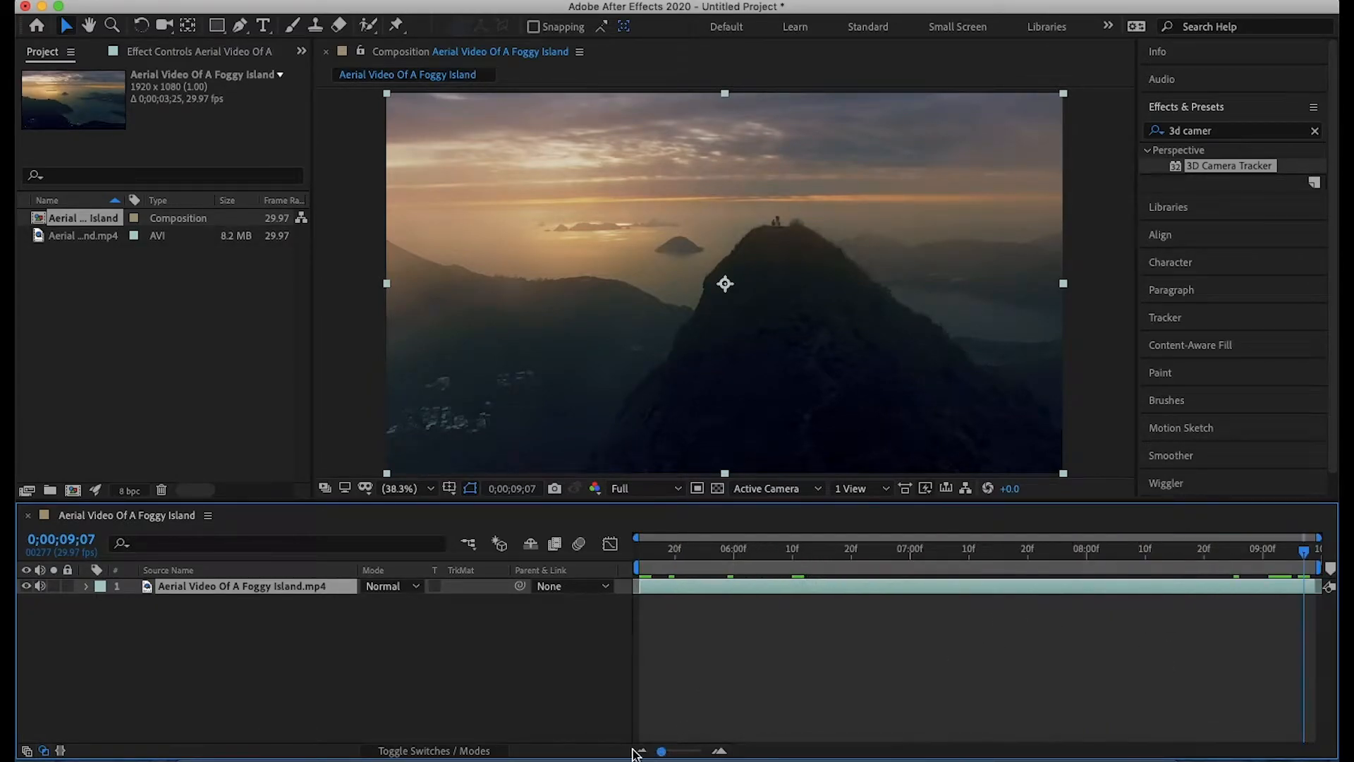
left_click_drag(1305, 558, 641, 550)
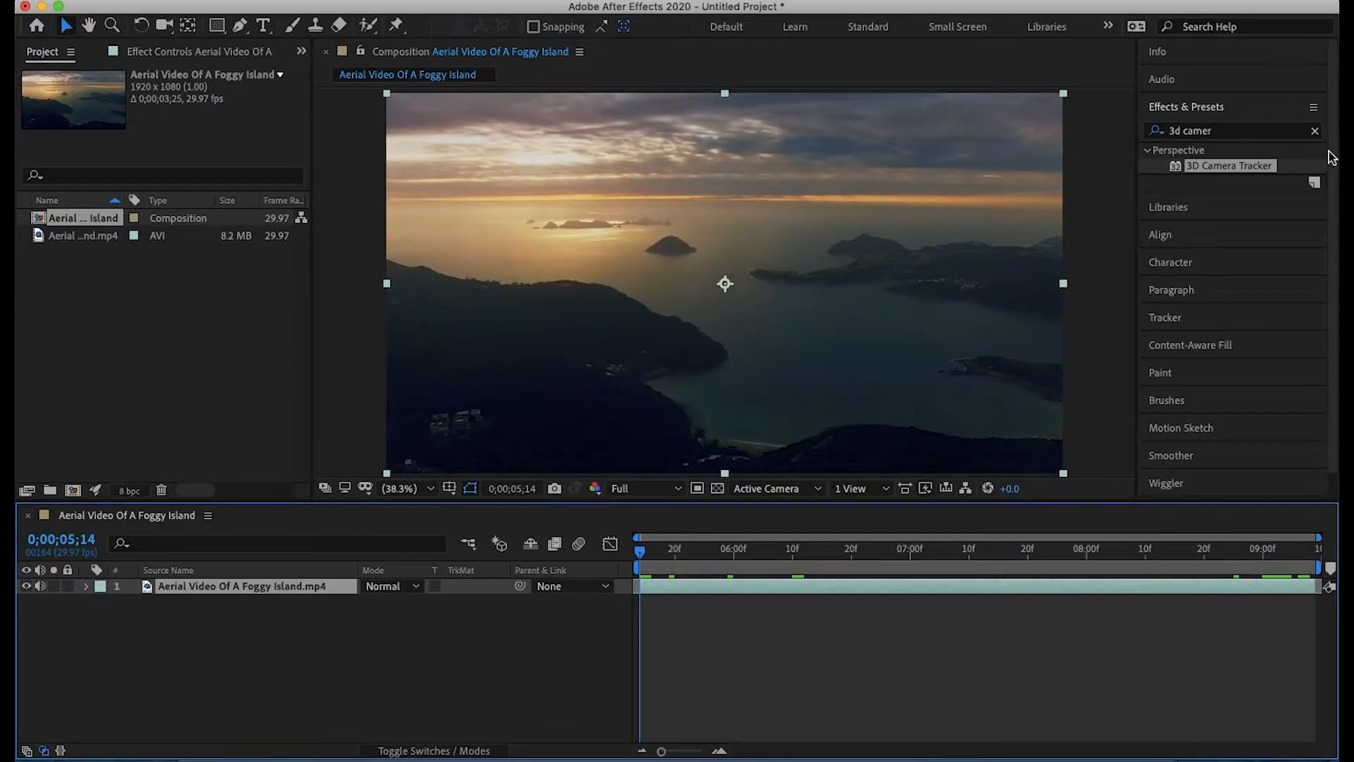
Step: Clear the old effects search and show the full Effects & Presets list again
left_click(1314, 131)
left_click(1226, 110)
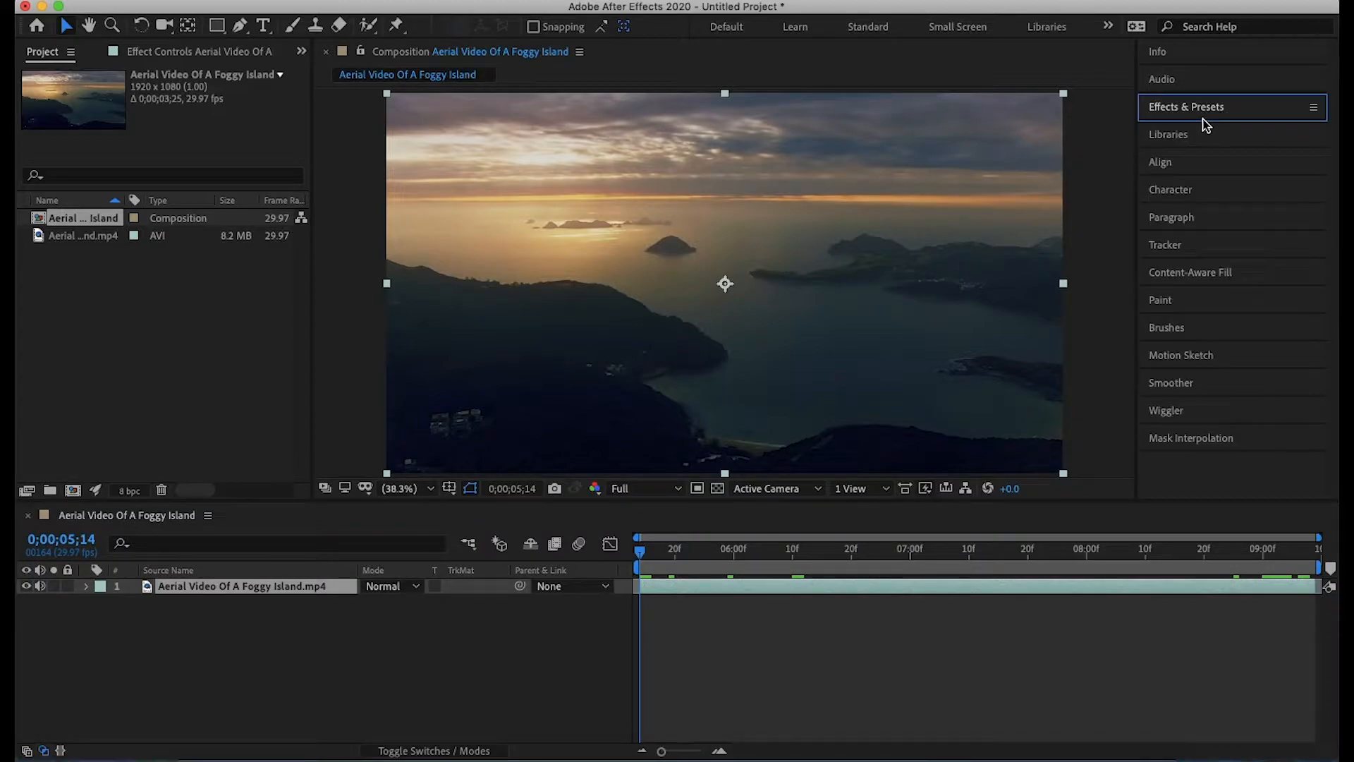
left_click(575, 1)
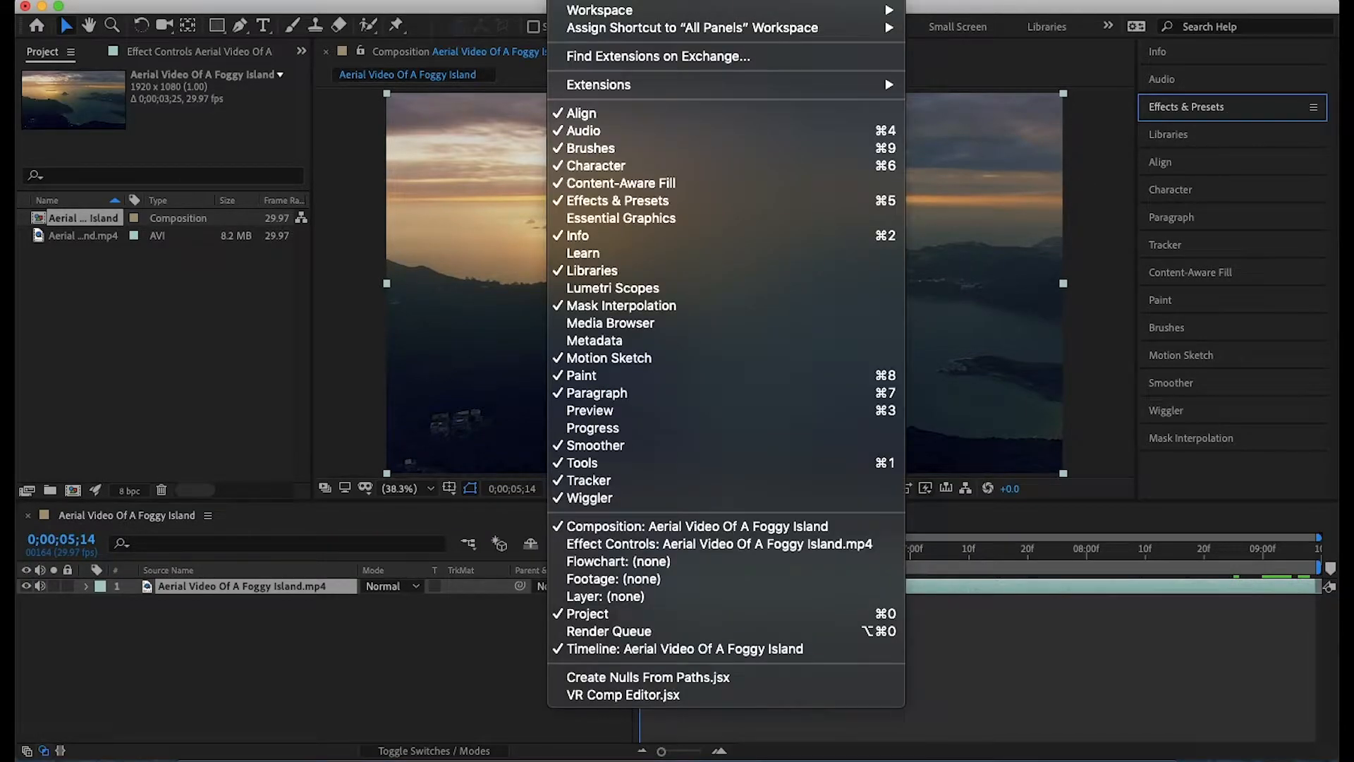
left_click(652, 201)
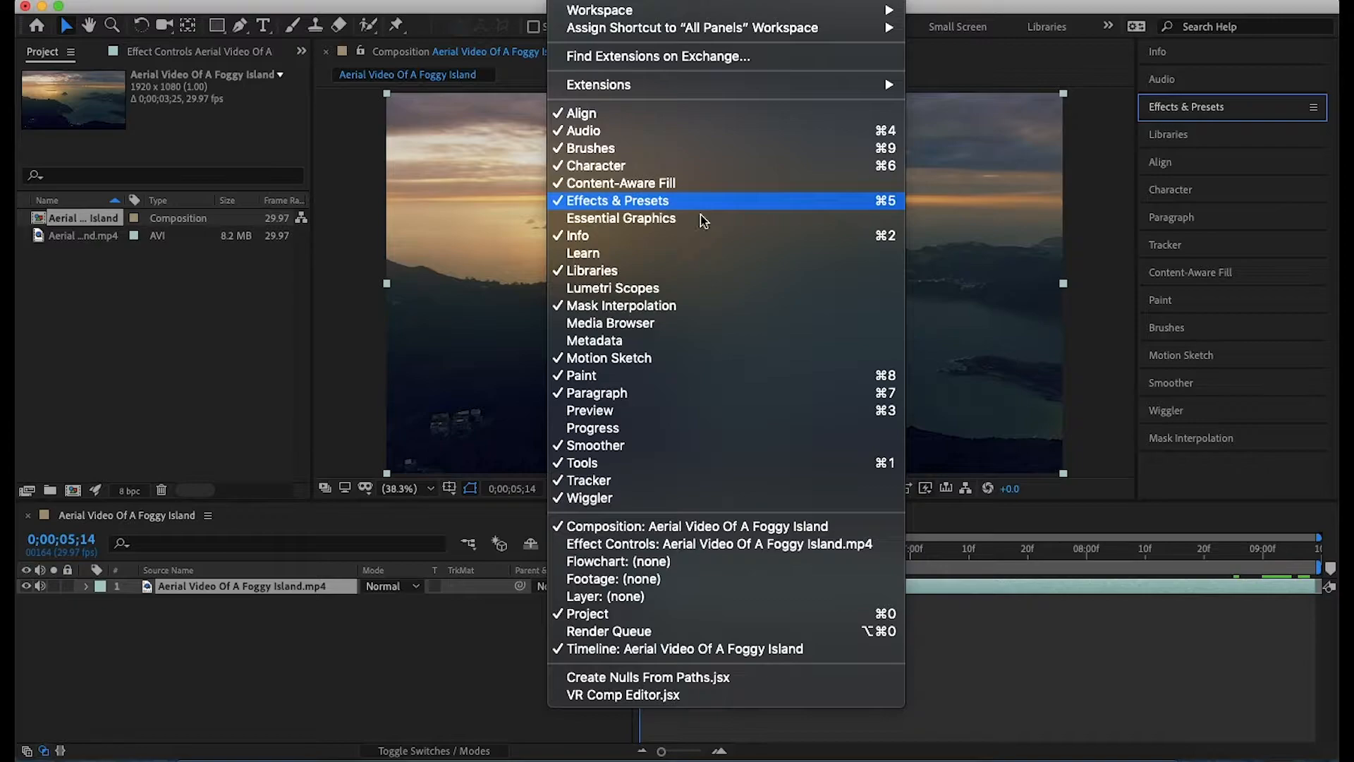
Step: Search the effects for "3d cam" and apply 3D Camera Tracker to the aerial video layer
left_click(1219, 134)
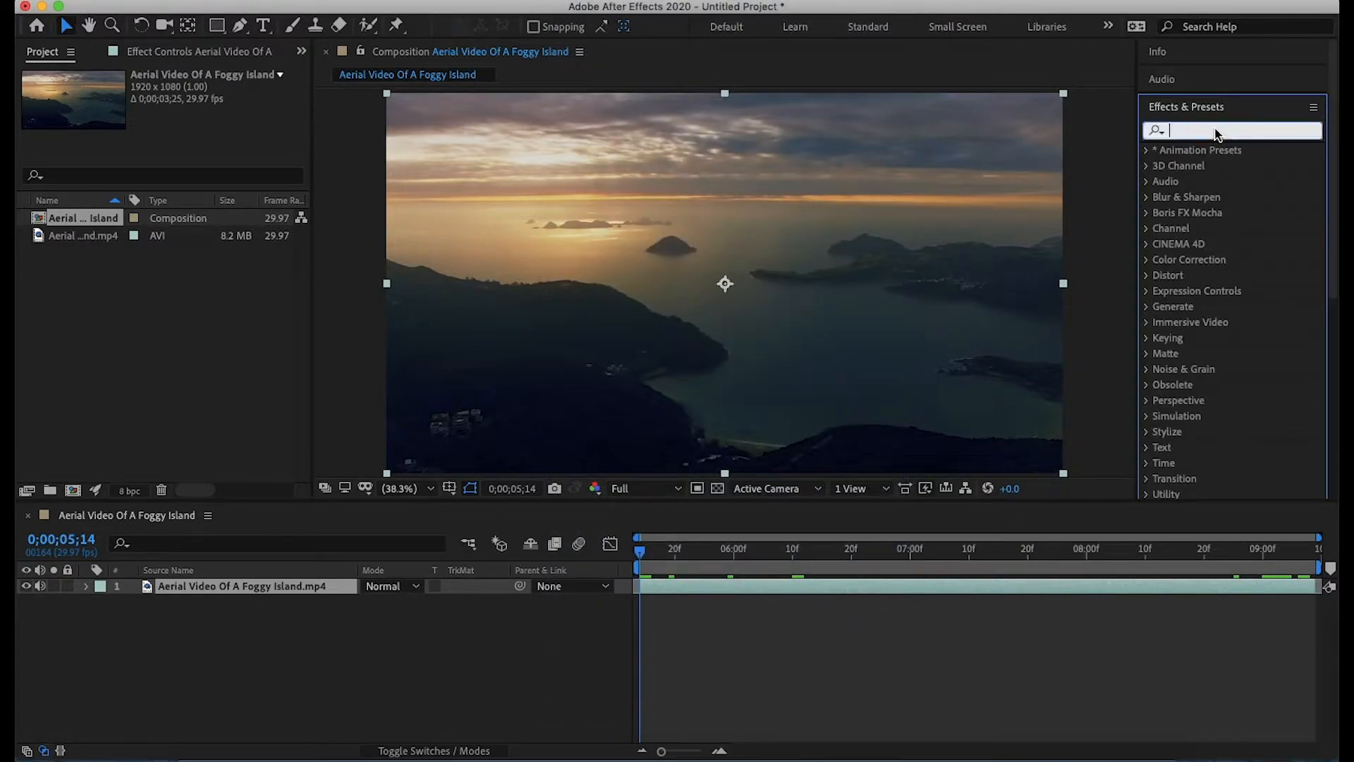
type("3d ")
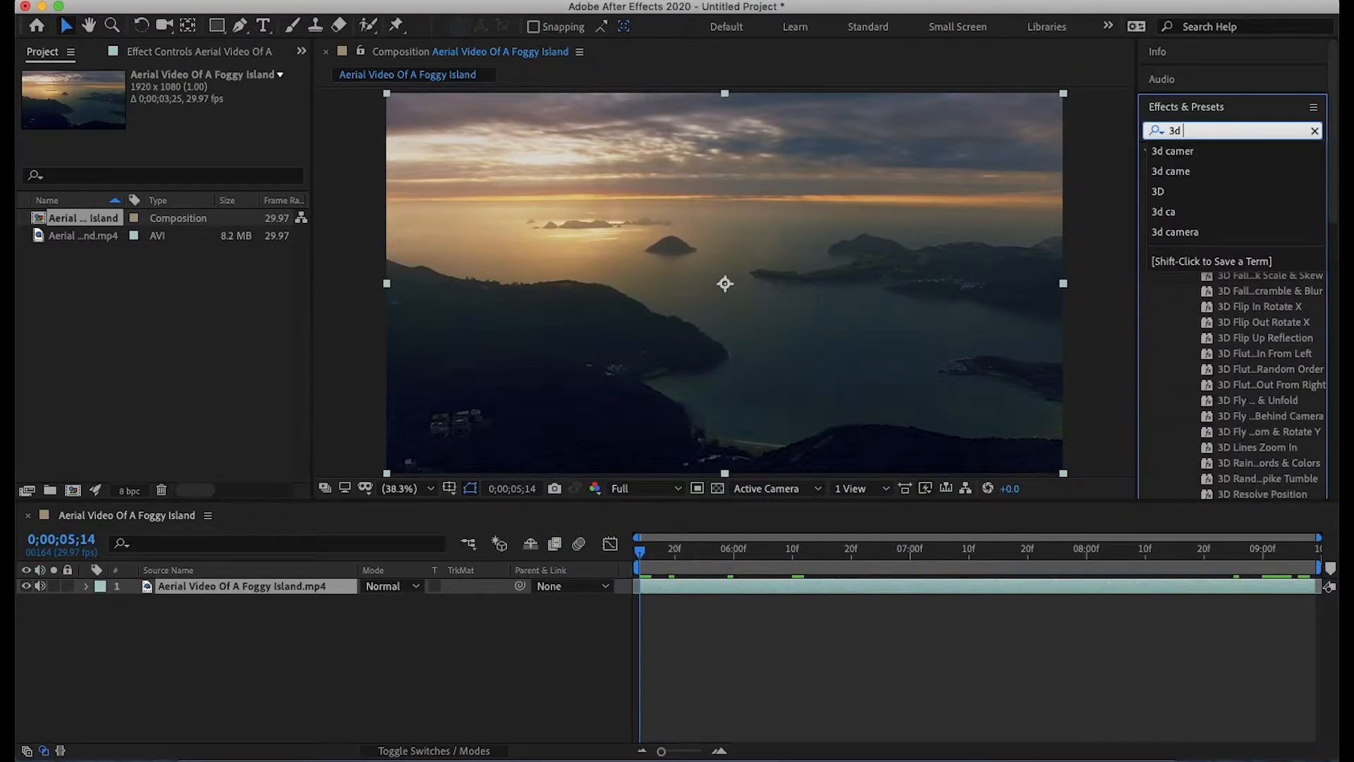
type("cam")
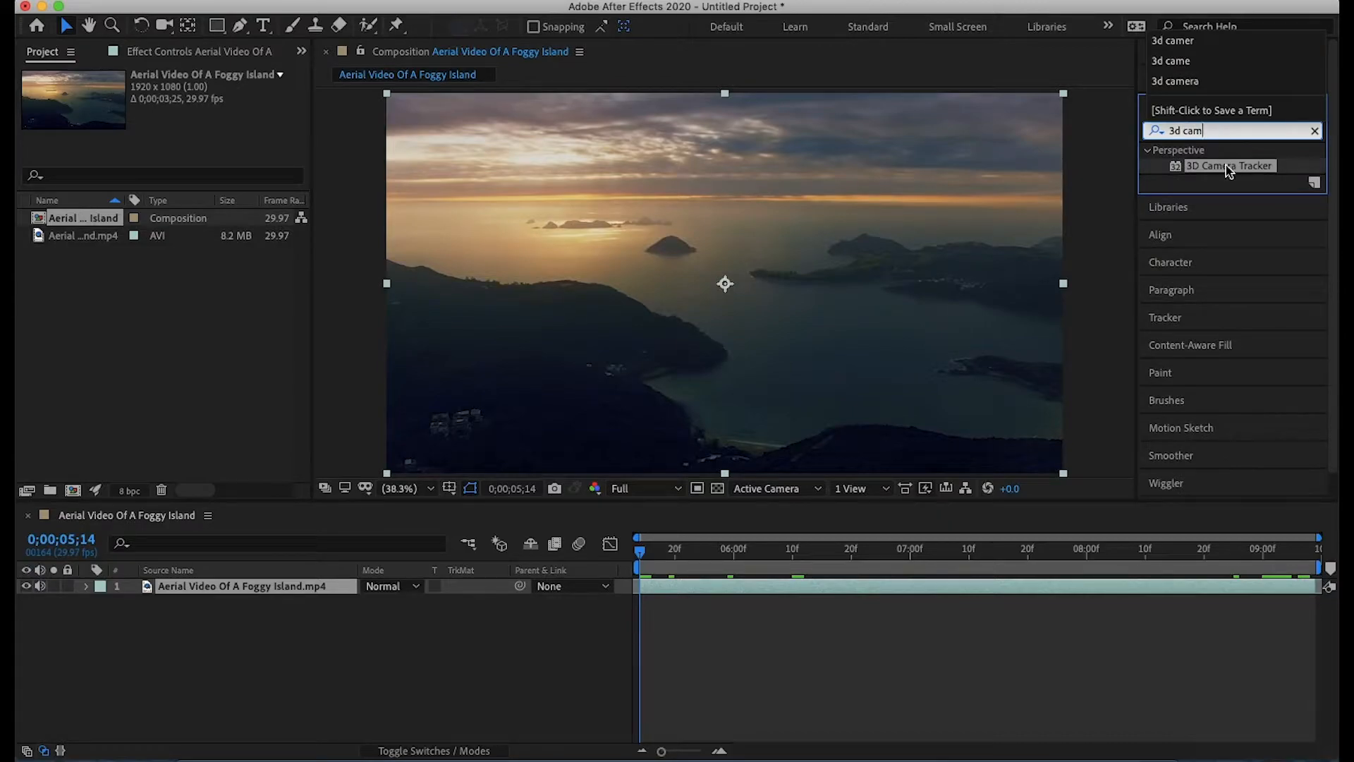
left_click(1226, 166)
left_click_drag(1233, 167, 738, 585)
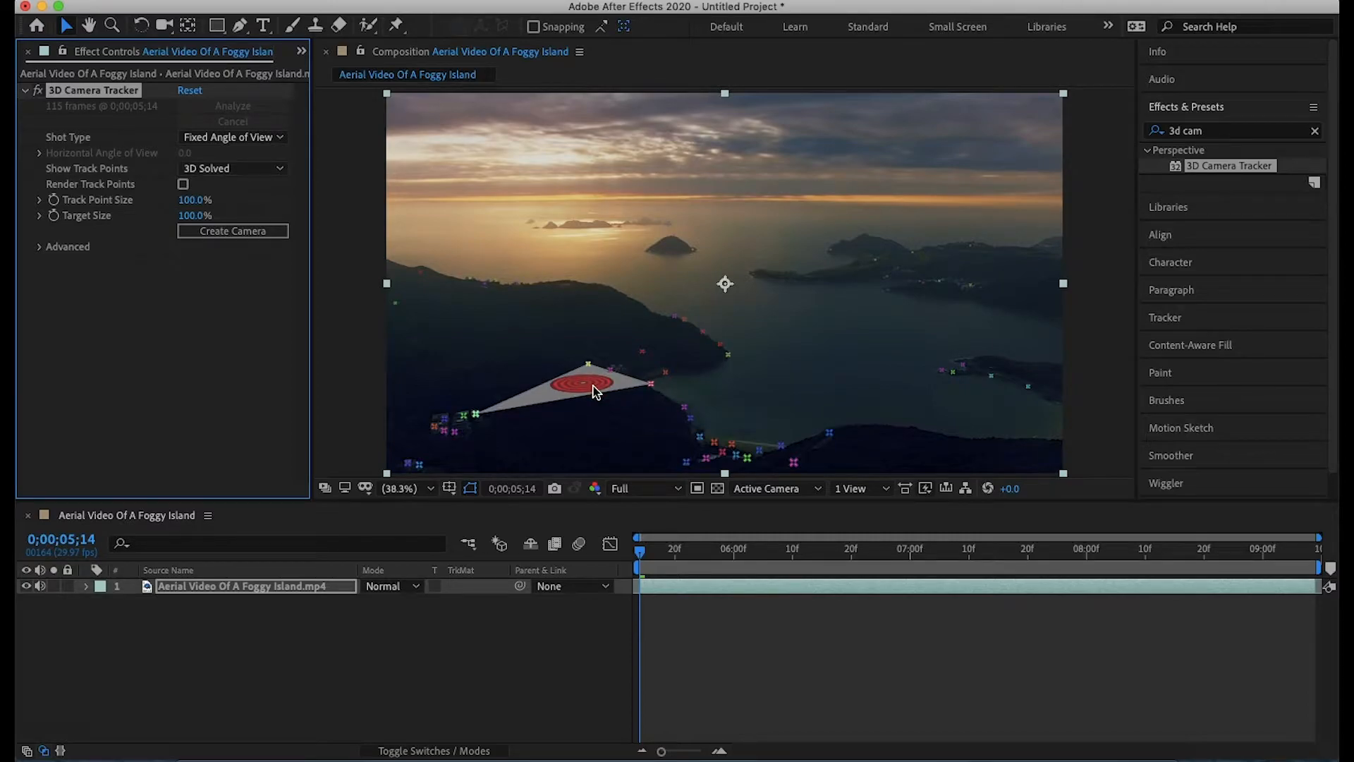
Step: Create a text layer and camera from the three solved track points on the dark hillside near the shore
left_click(594, 388)
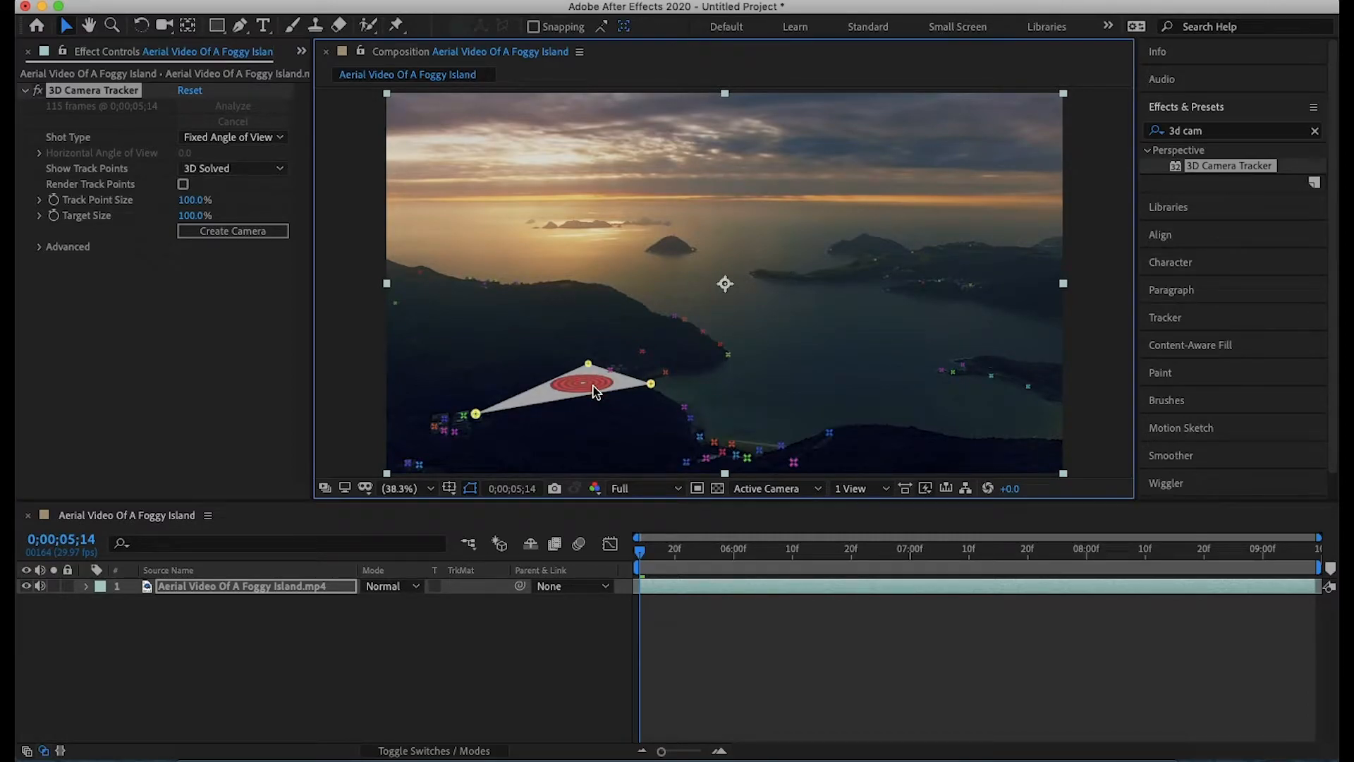
right_click(594, 388)
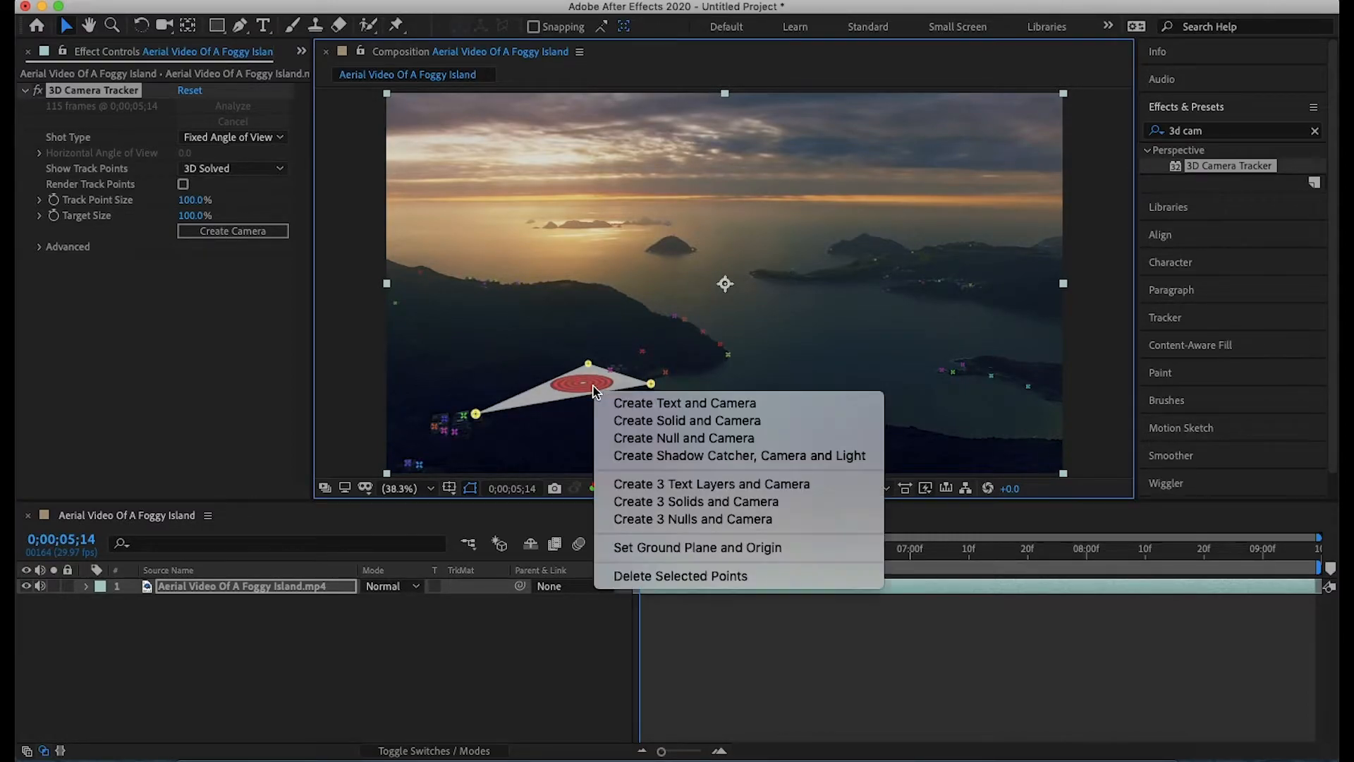
left_click(633, 402)
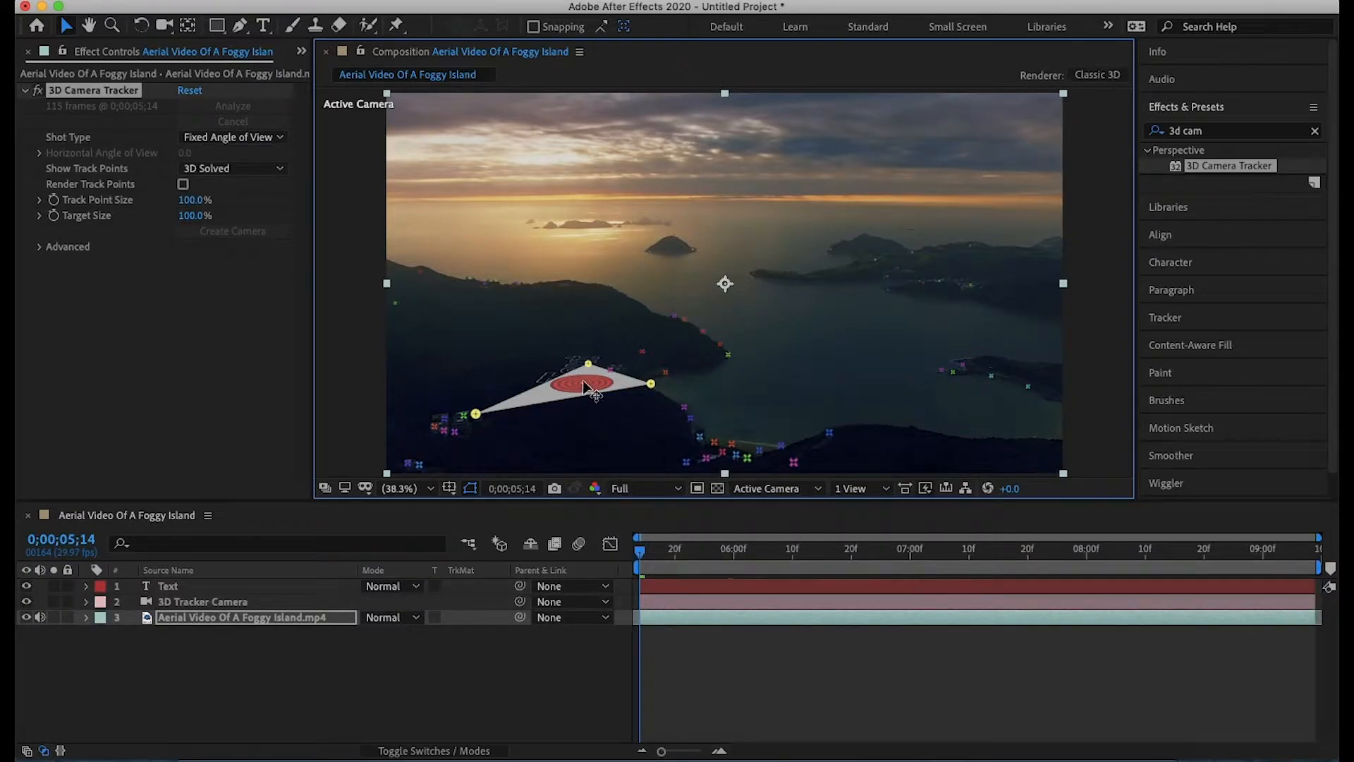
Step: Rotate the Text layer about its axes so it stands upright, level and facing the camera
left_click(233, 586)
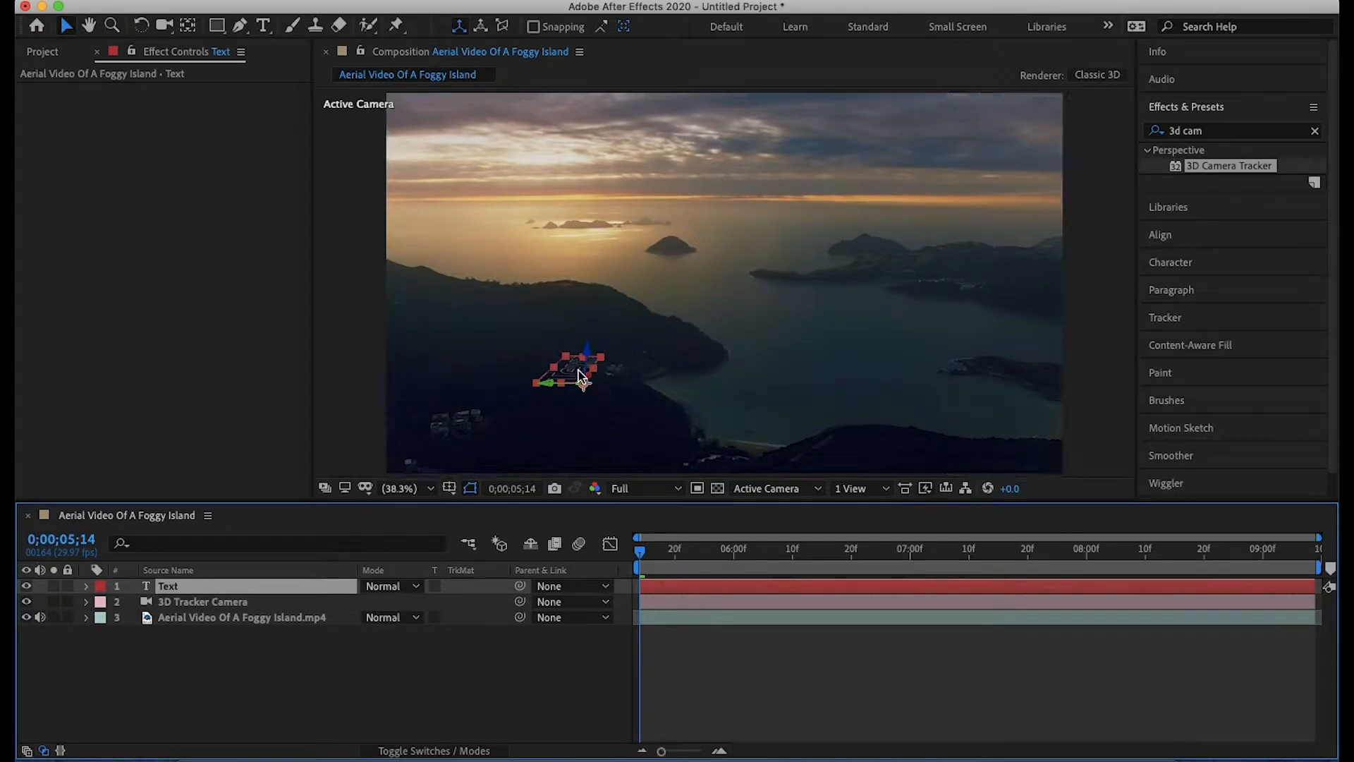
left_click(139, 27)
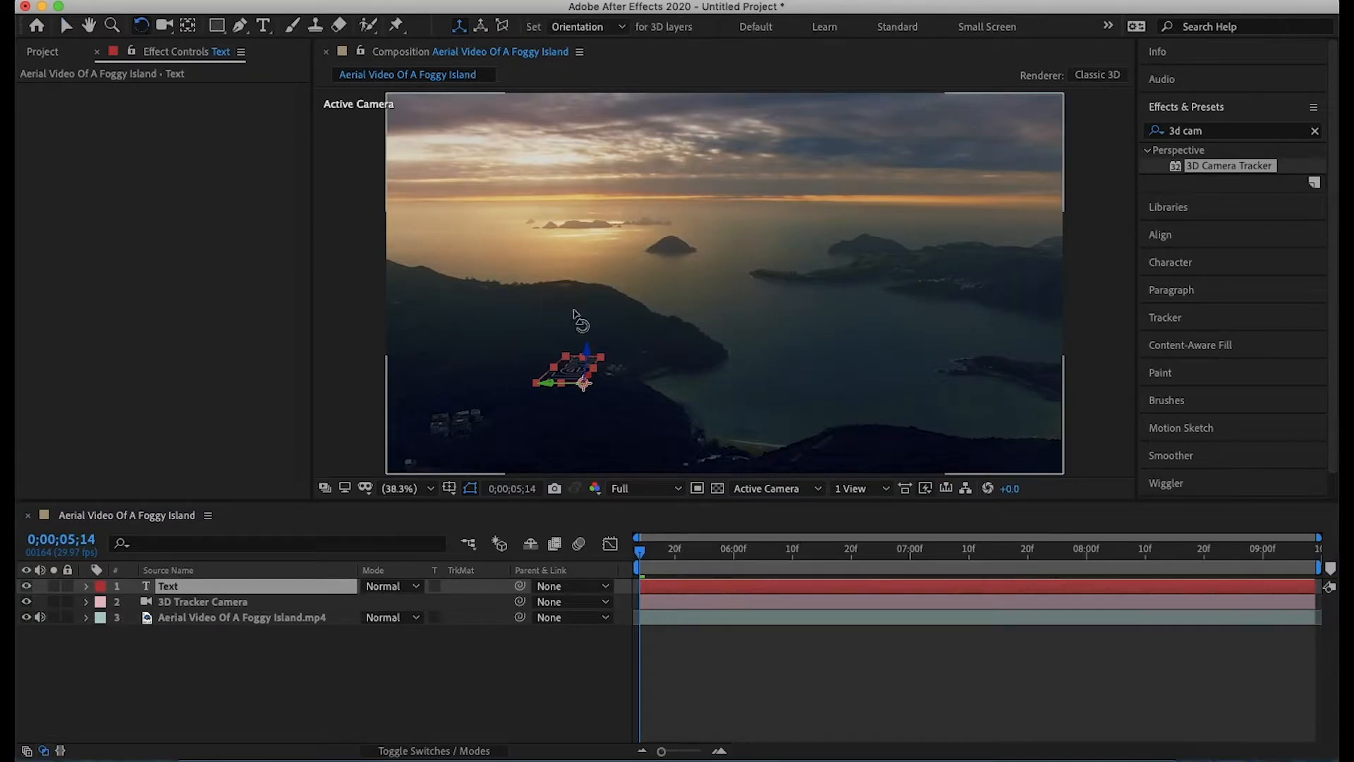
left_click_drag(558, 385, 614, 388)
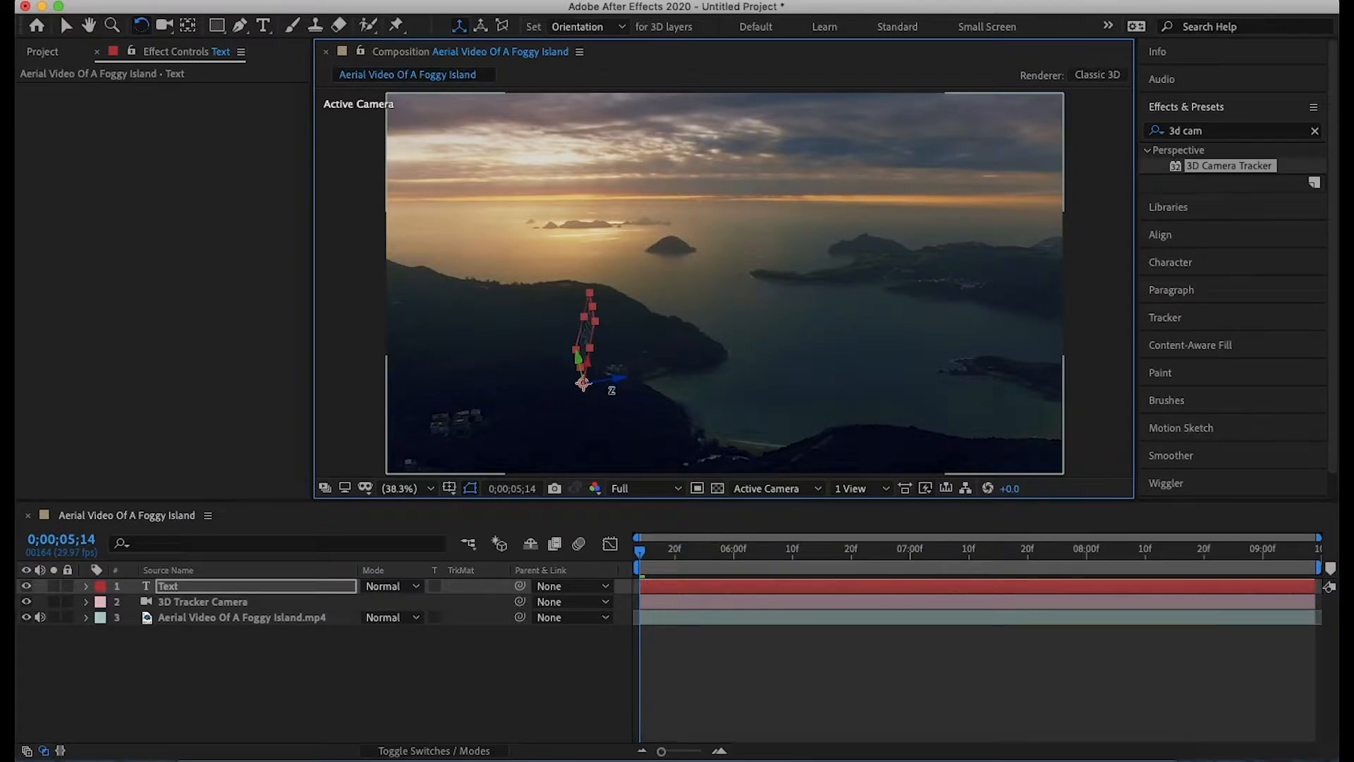
key("super+z")
left_click_drag(583, 361, 544, 355)
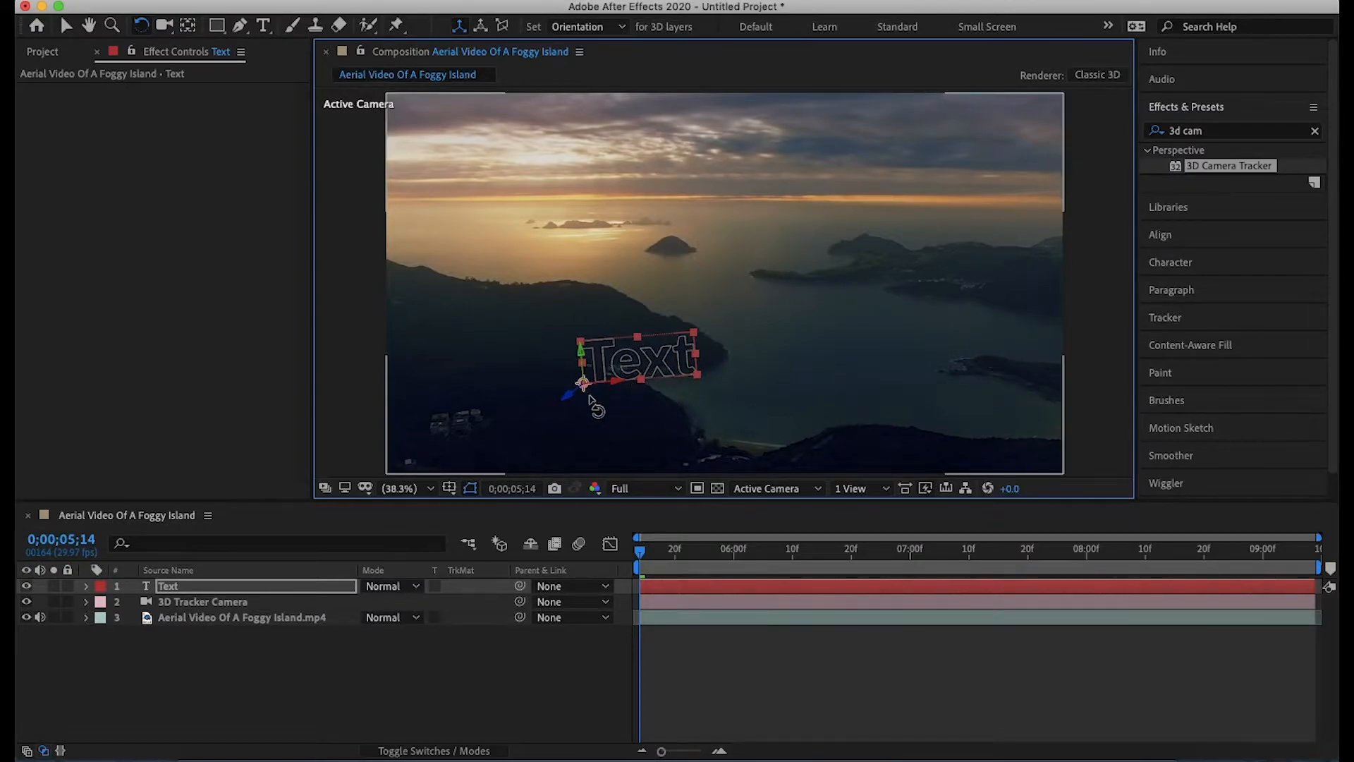
left_click_drag(572, 396, 570, 396)
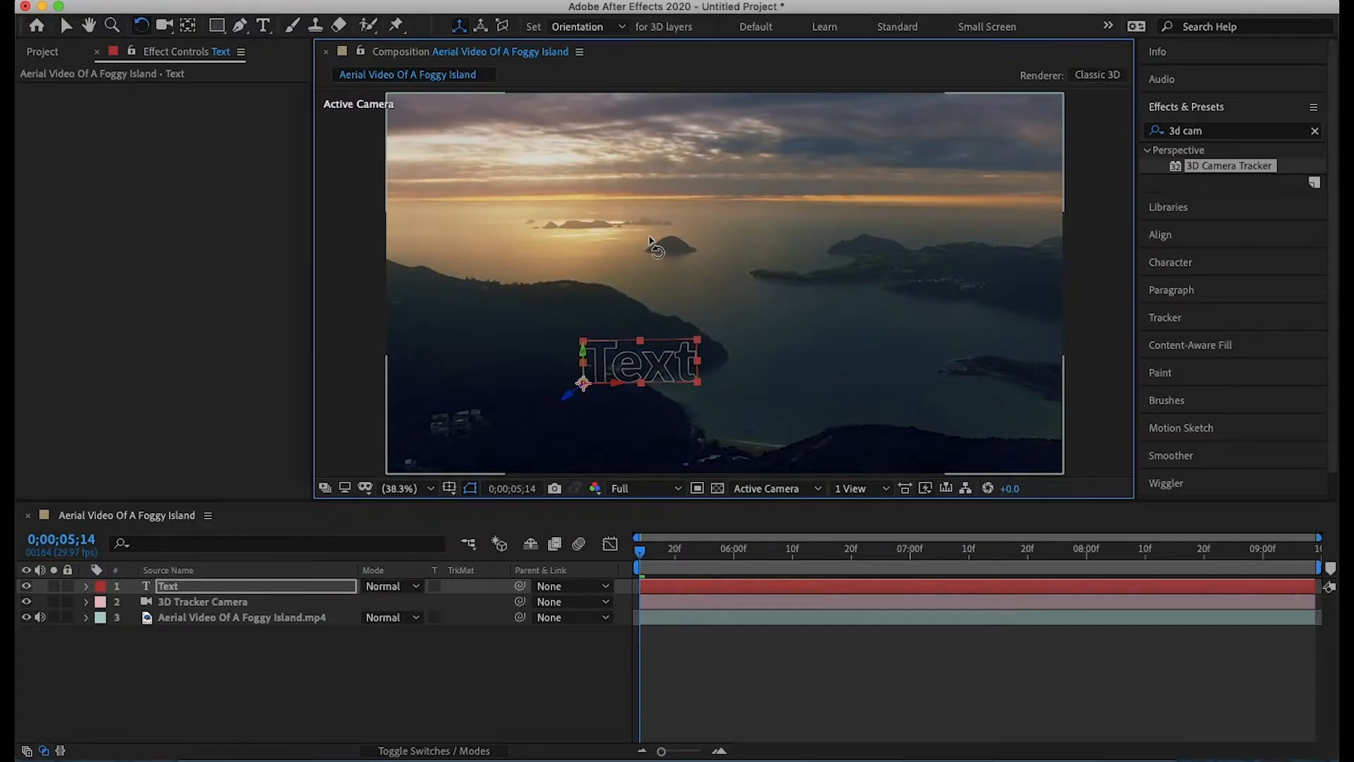
Step: Move the upright text up and back so it sits over the water in front of the small island
left_click(64, 30)
left_click_drag(583, 359, 628, 219)
left_click_drag(584, 319, 593, 39)
left_click_drag(579, 237, 543, 255)
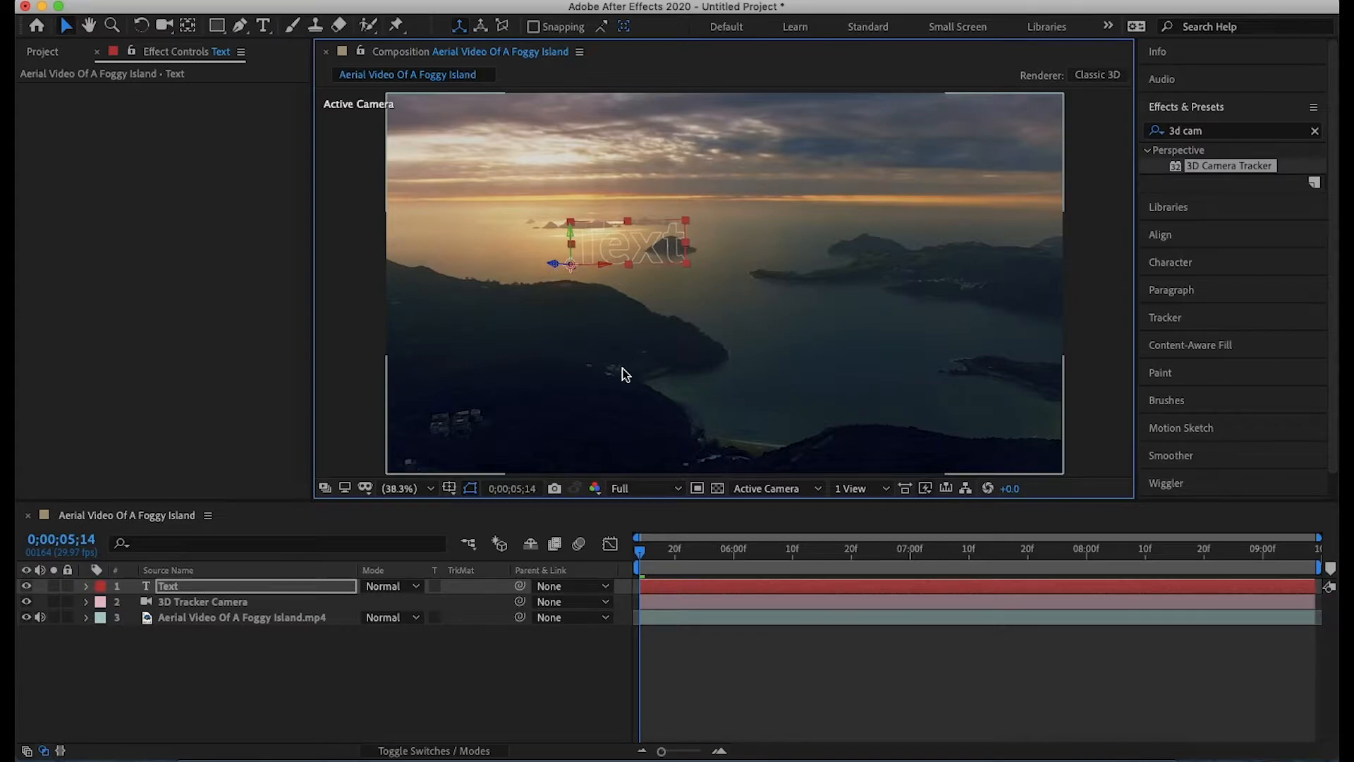
Step: Fine-tune the rotation of the Text layer about its Z axis over the water
key("w")
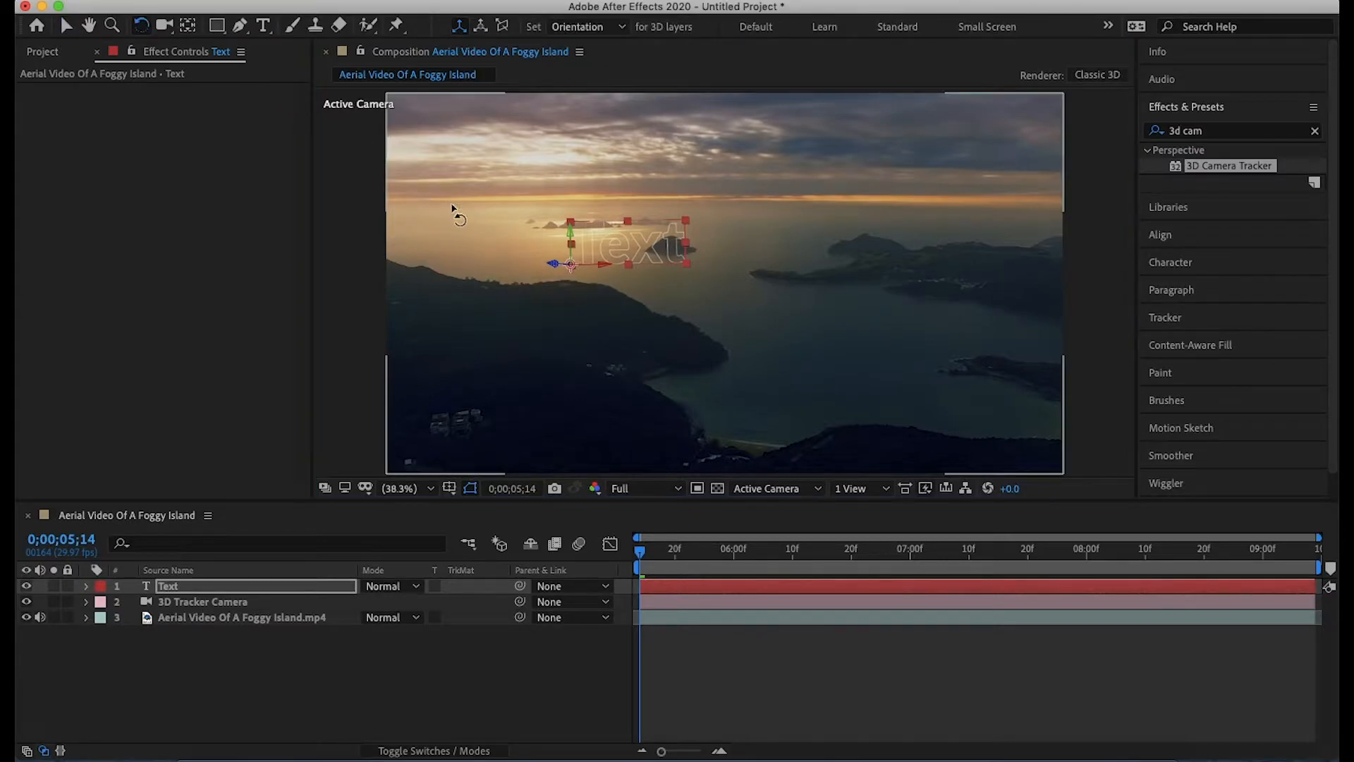
left_click(555, 263)
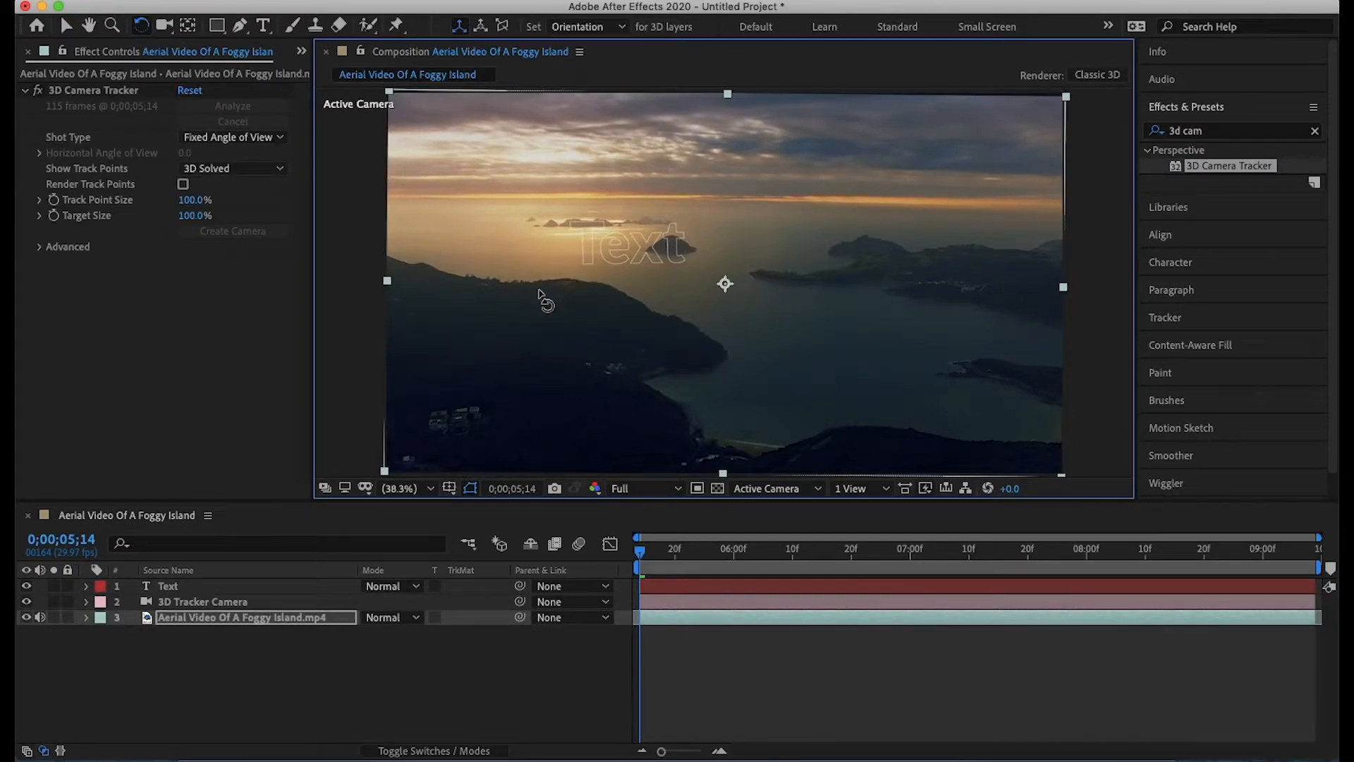
left_click(214, 587)
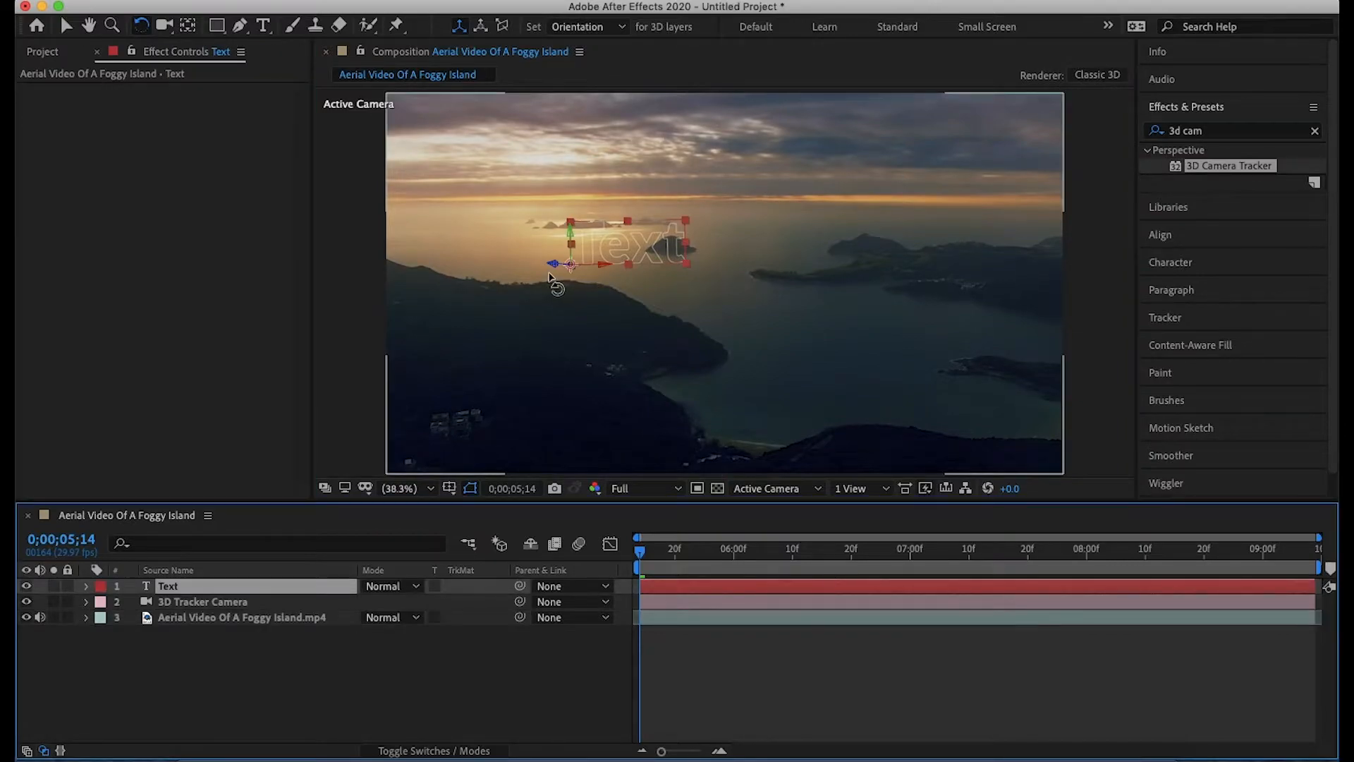
left_click_drag(555, 263, 556, 263)
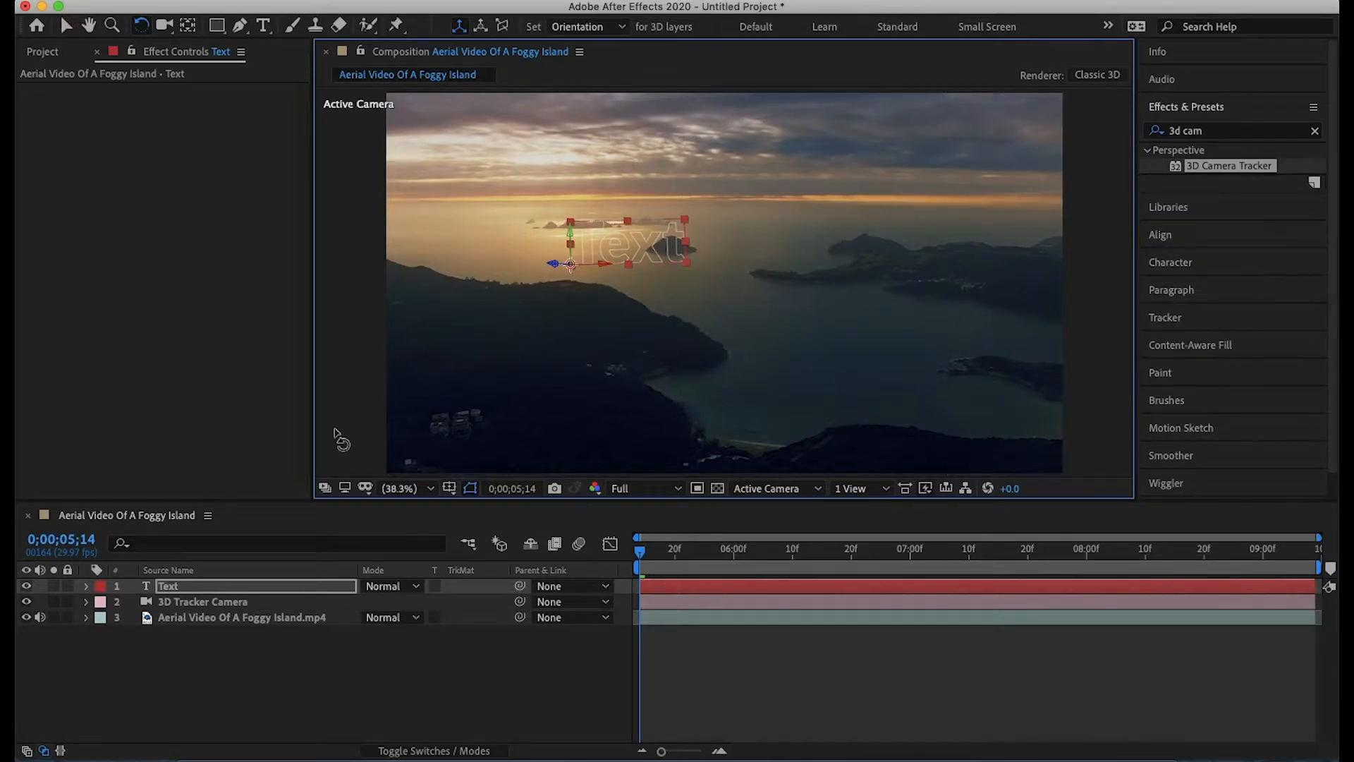
Step: Delete the placeholder word from the text layer and swap fill and stroke for a solid white fill without stroke
left_click(45, 52)
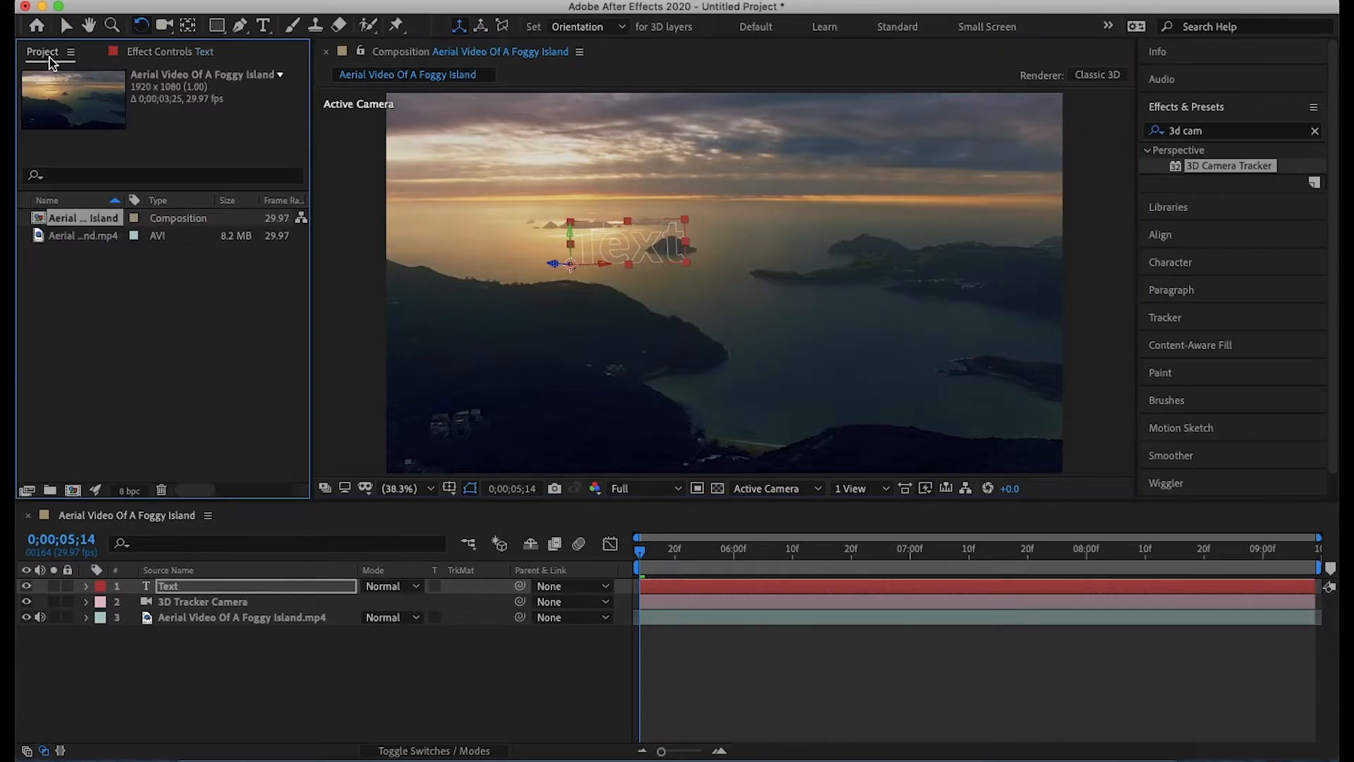
left_click(264, 28)
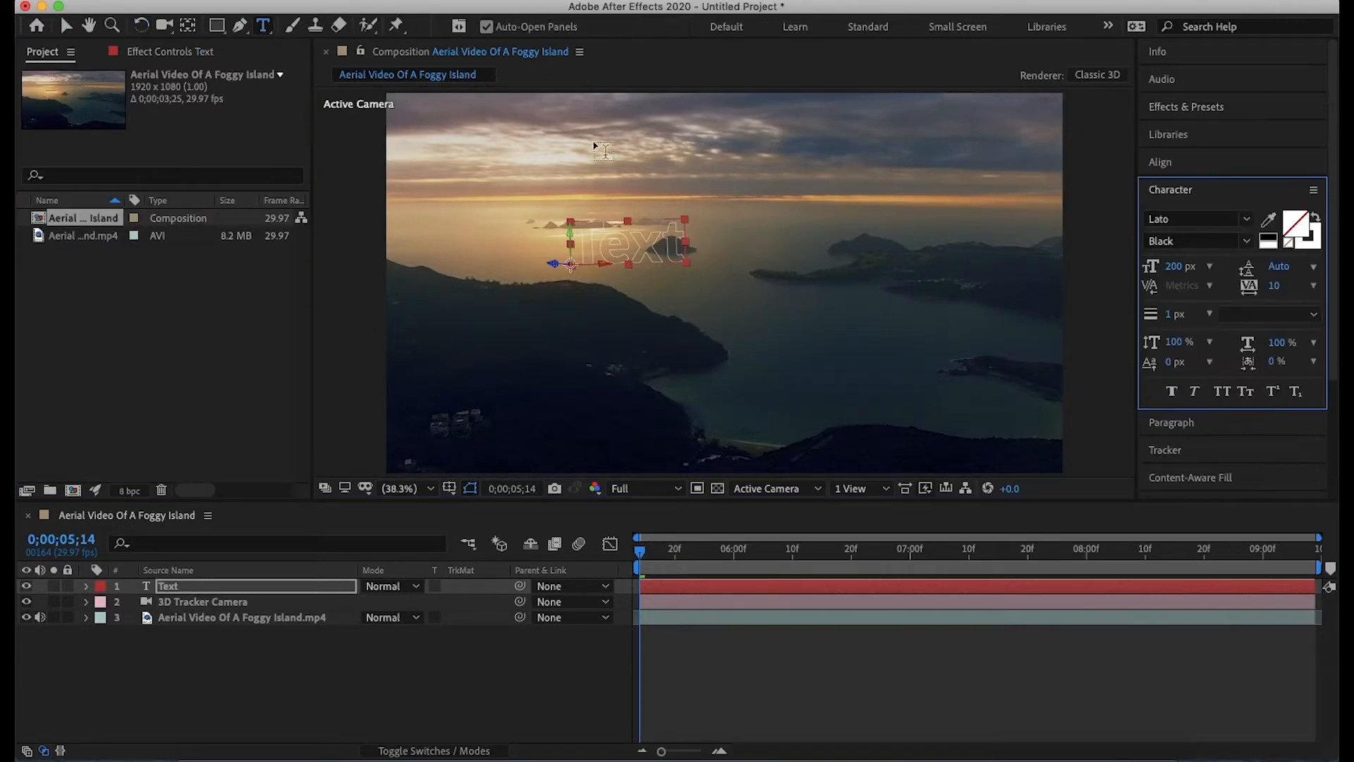
left_click(676, 251)
key("BackSpace")
key("BackSpace")
key("BackSpace")
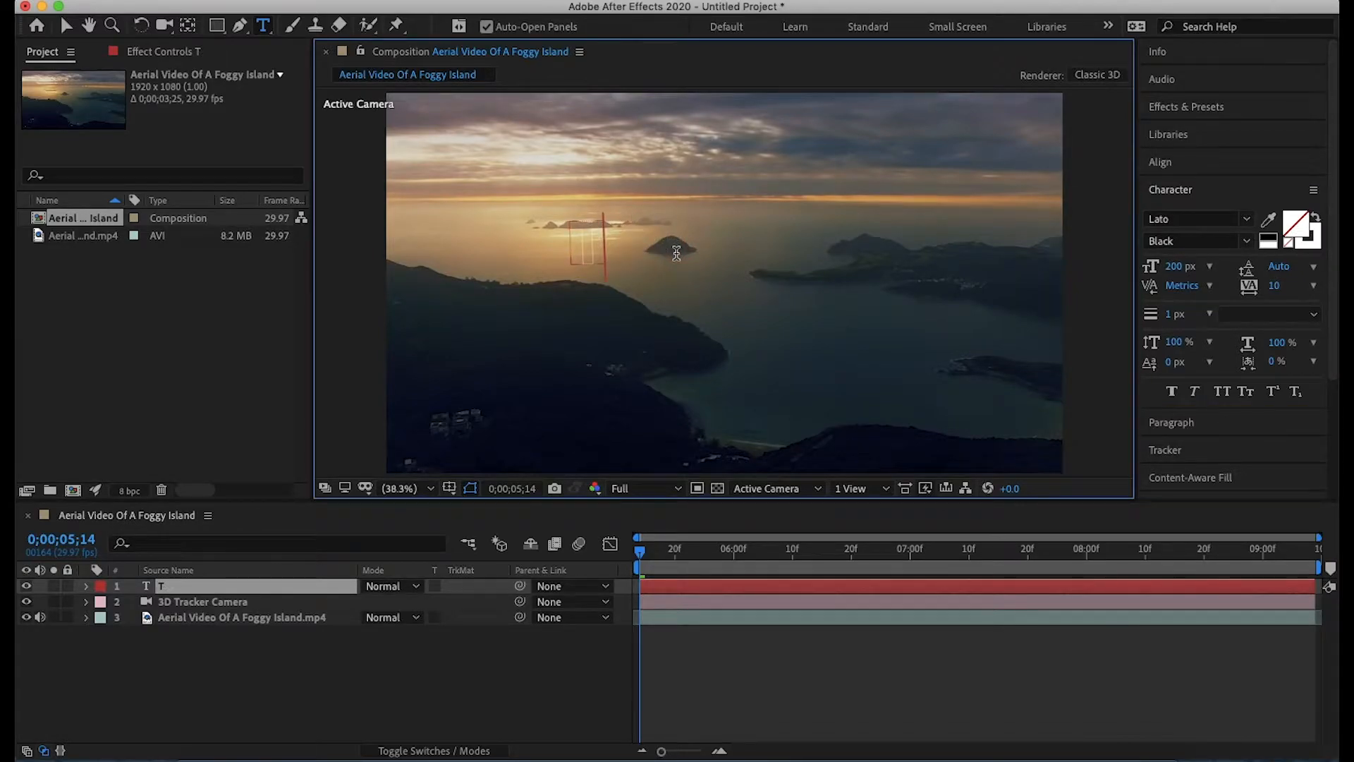
key("BackSpace")
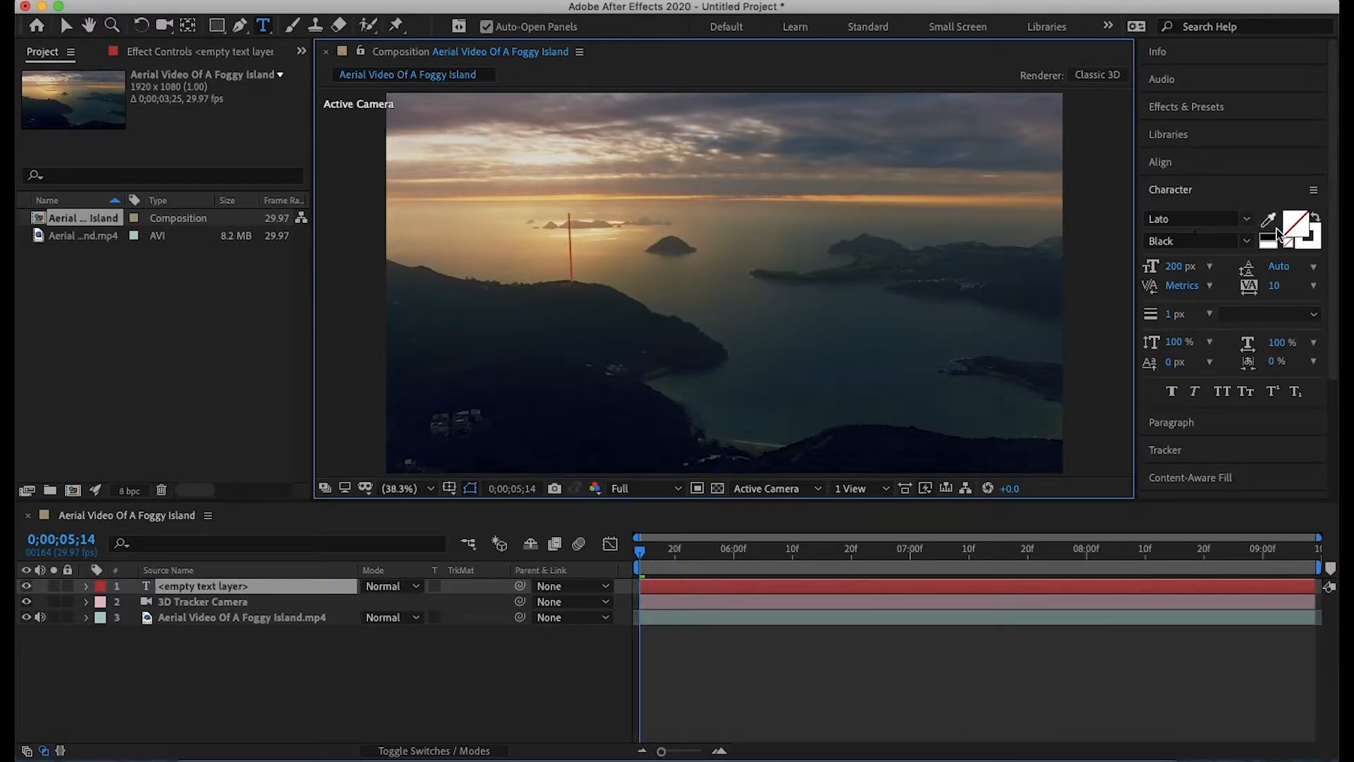
left_click(1316, 217)
Step: Enter "SUBSCRIBE FOR MORE" in capitals as the text layer's content
left_click(624, 256)
type("Su")
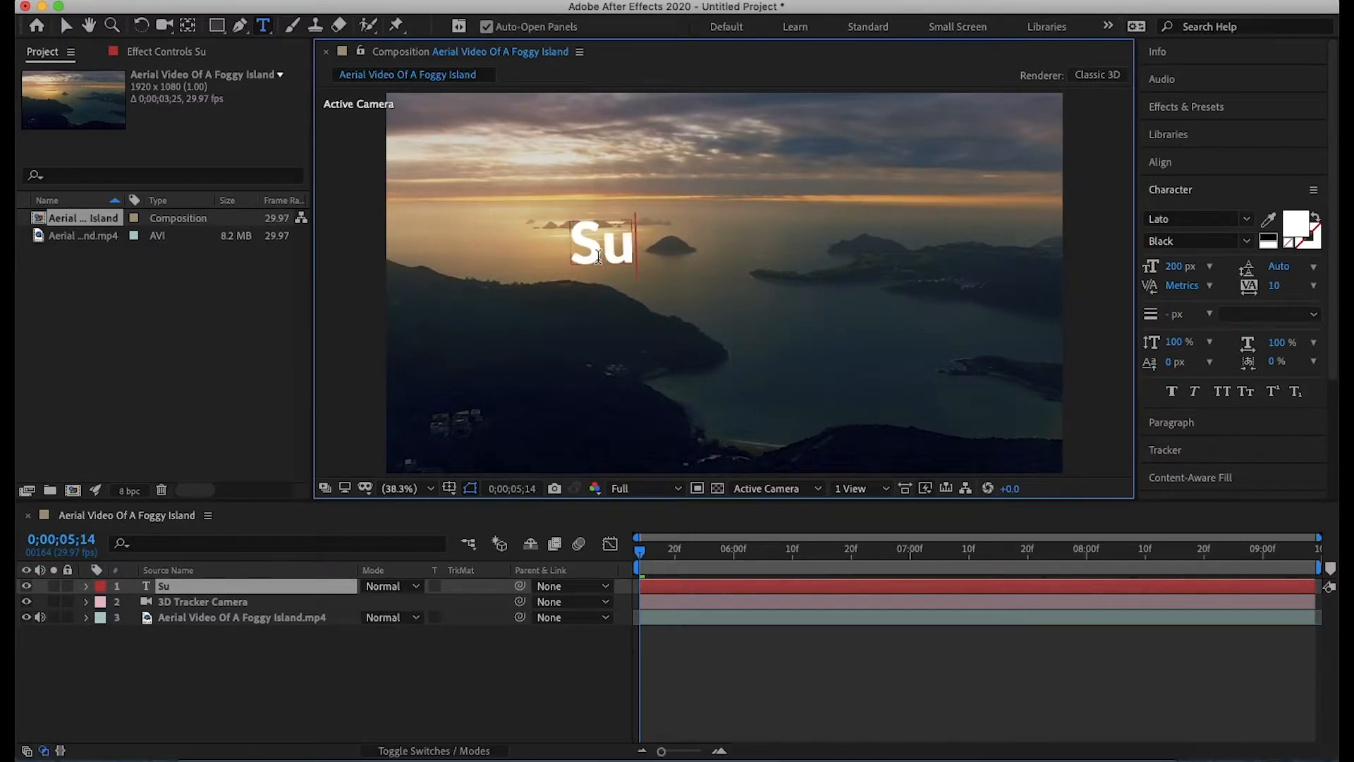
type("b")
key("BackSpace")
key("BackSpace")
type("U")
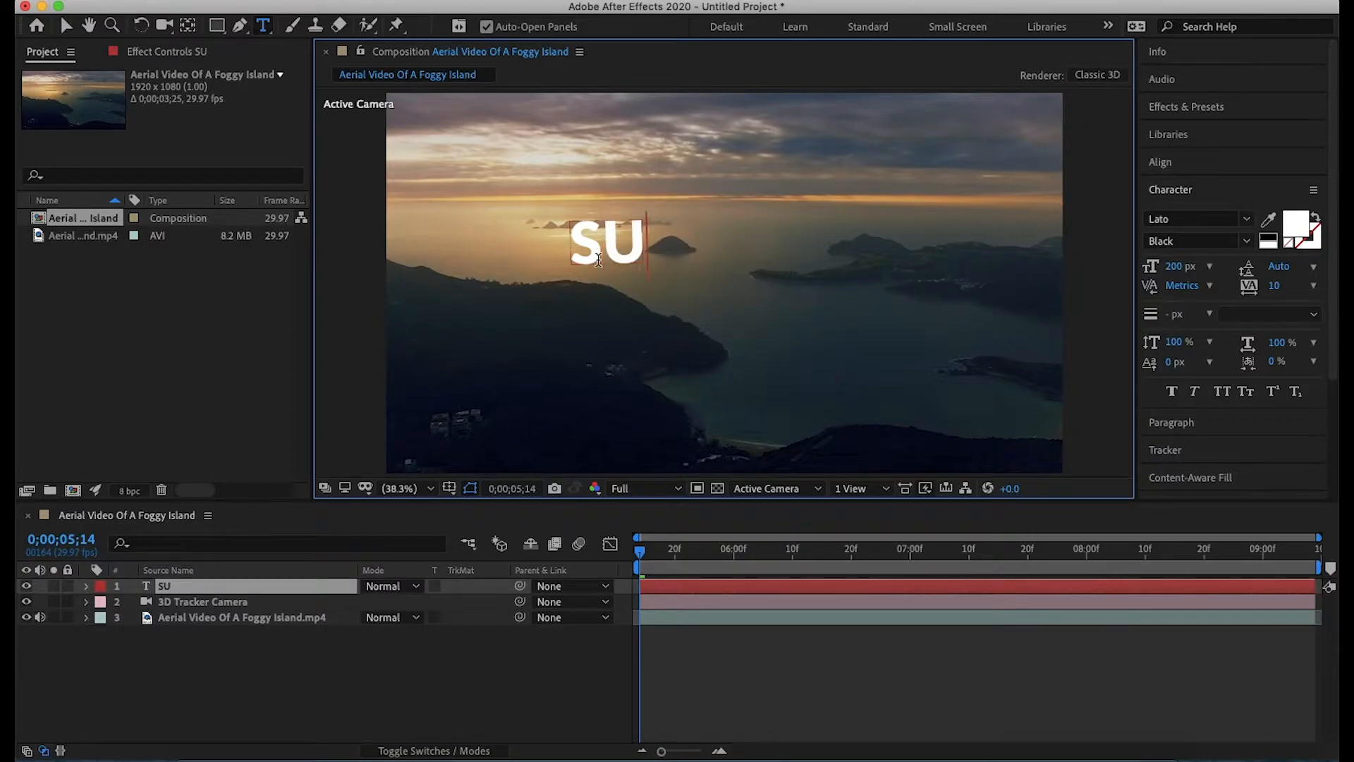
type("BSCR")
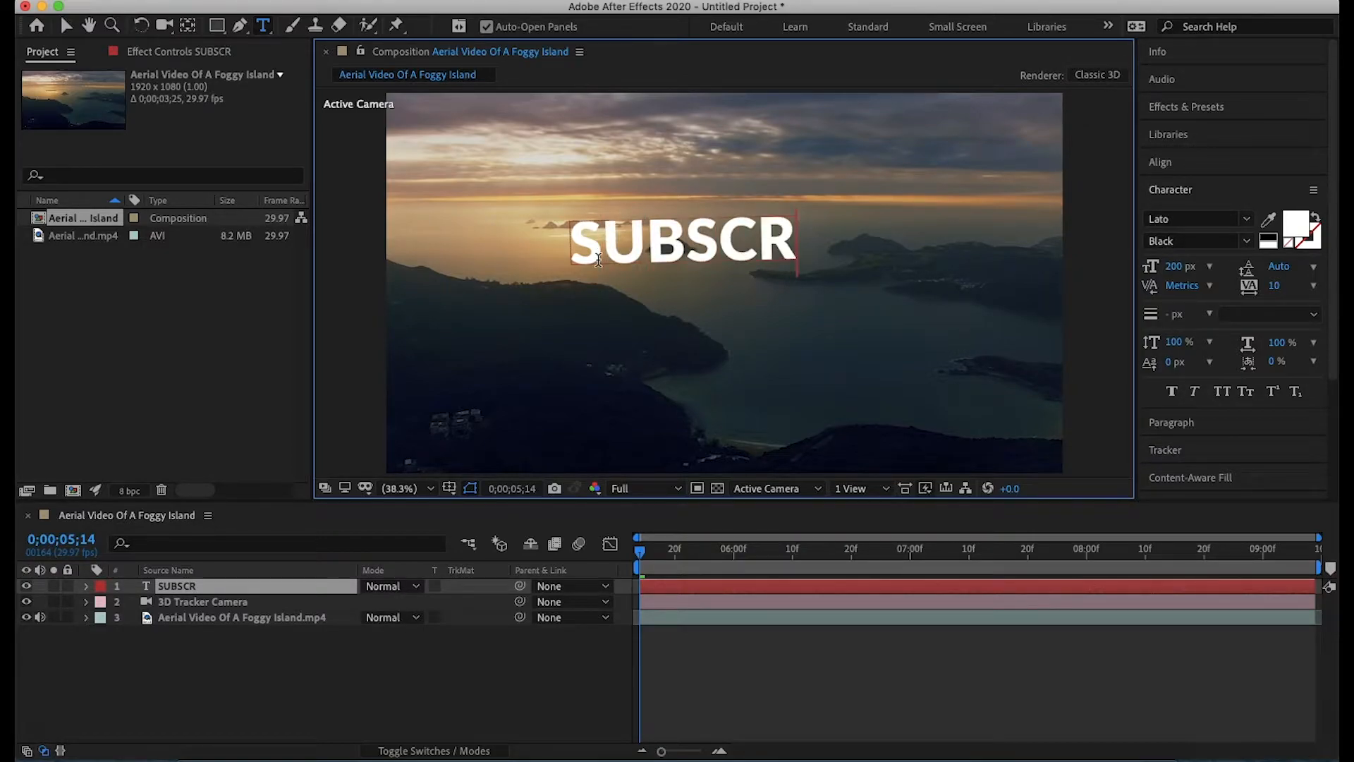
type("IVE")
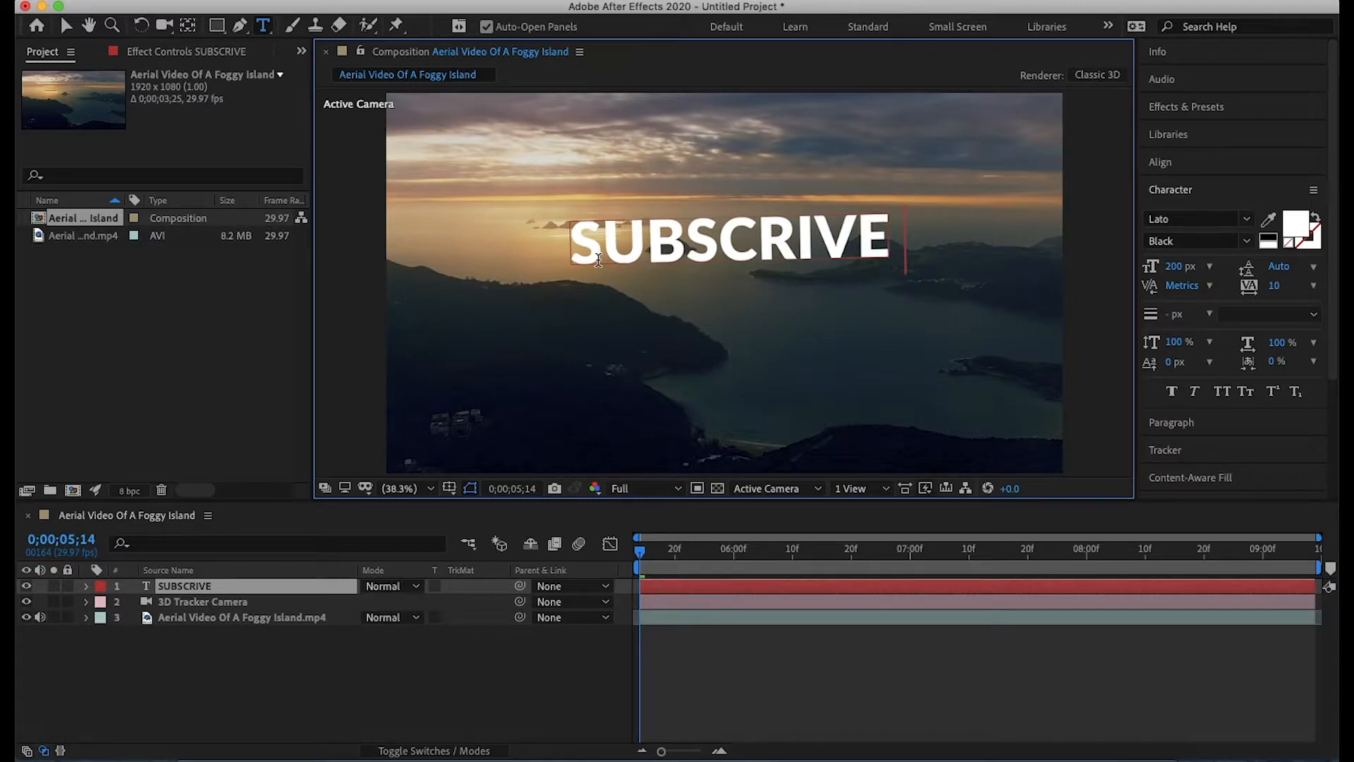
key("BackSpace")
key("BackSpace")
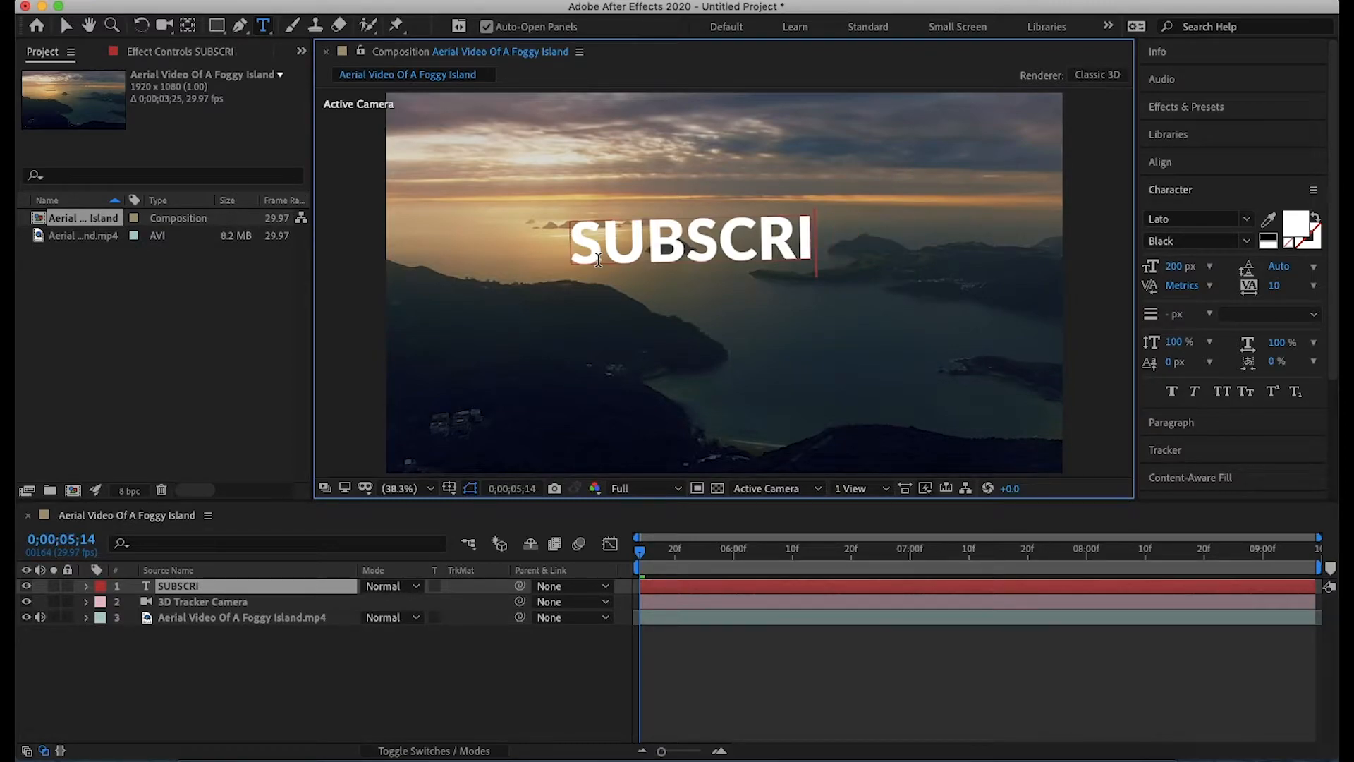
type("BE OR")
key("BackSpace")
key("BackSpace")
key("BackSpace")
type("FOR MO")
key("BackSpace")
key("BackSpace")
key("BackSpace")
type("MORE")
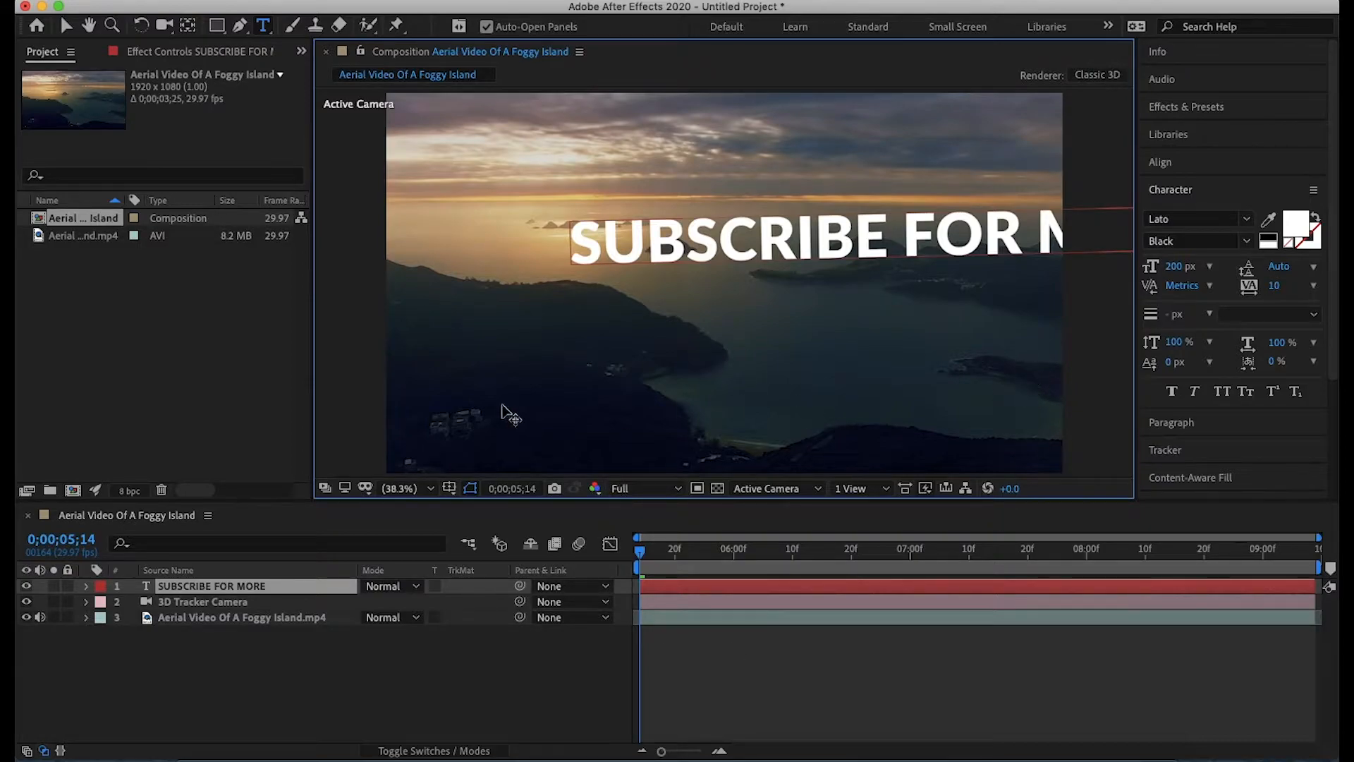
Step: Move the "SUBSCRIBE FOR MORE" text left along its X axis to bring it into the frame
left_click(66, 28)
left_click_drag(604, 262, 261, 229)
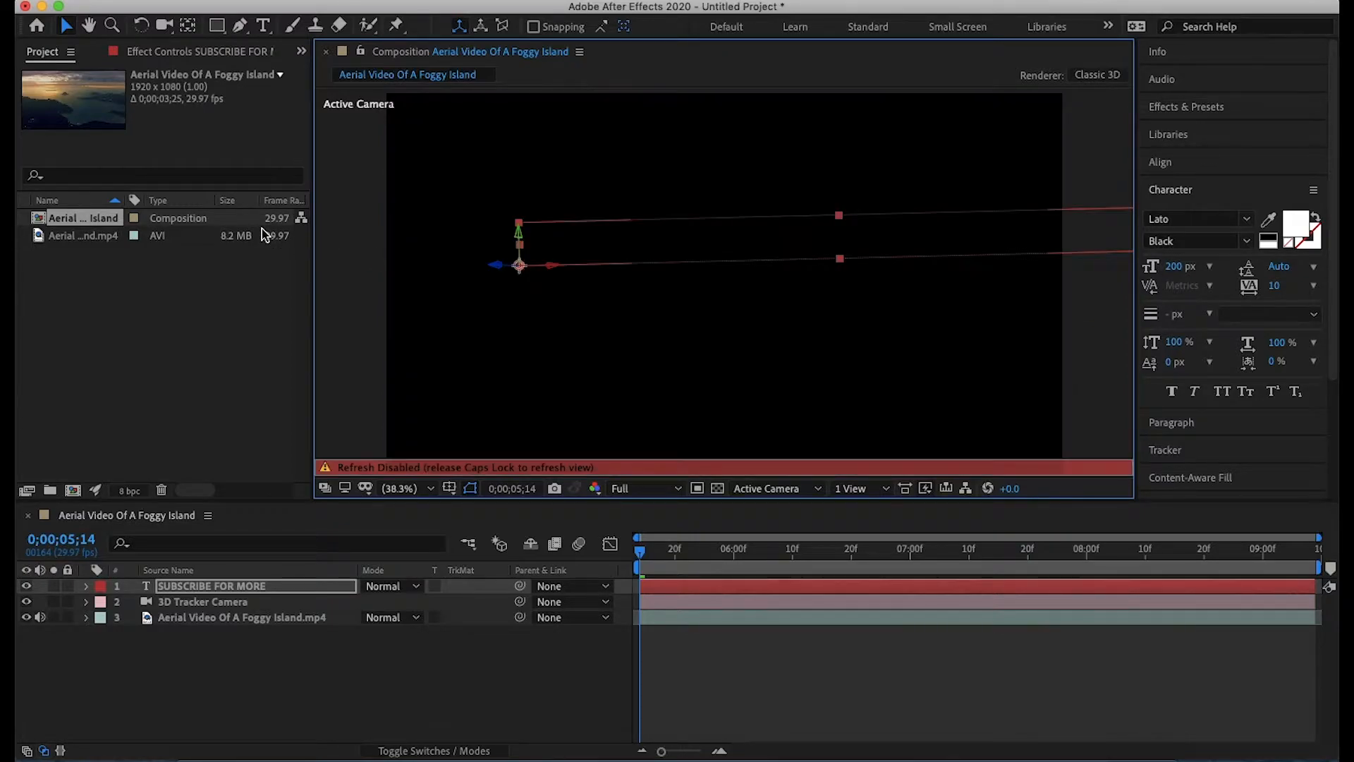